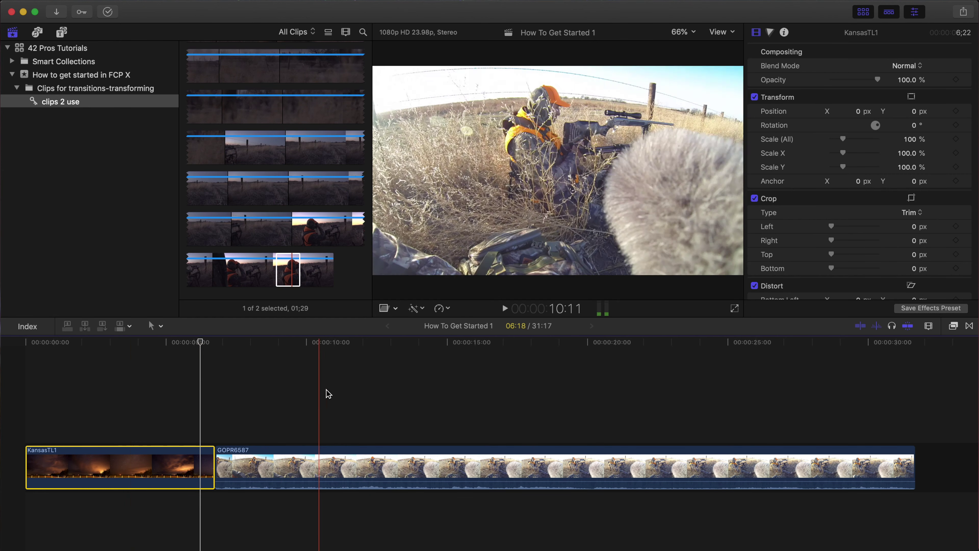
# Select the KansasTL1 clip in the timeline with the playhead at 5:09, and toggle the inspector off and back on
pyautogui.click(177, 411)
pyautogui.click(171, 465)
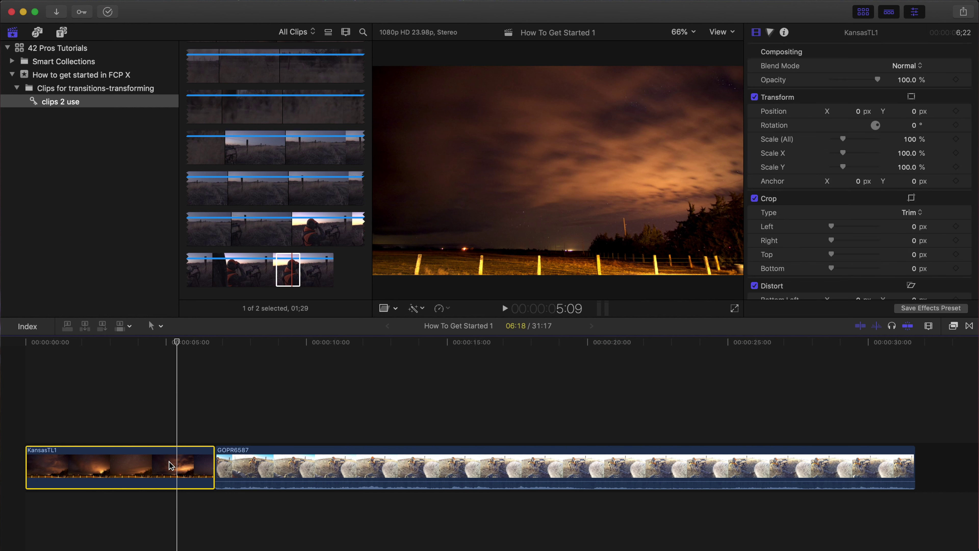
pyautogui.press('super+4')
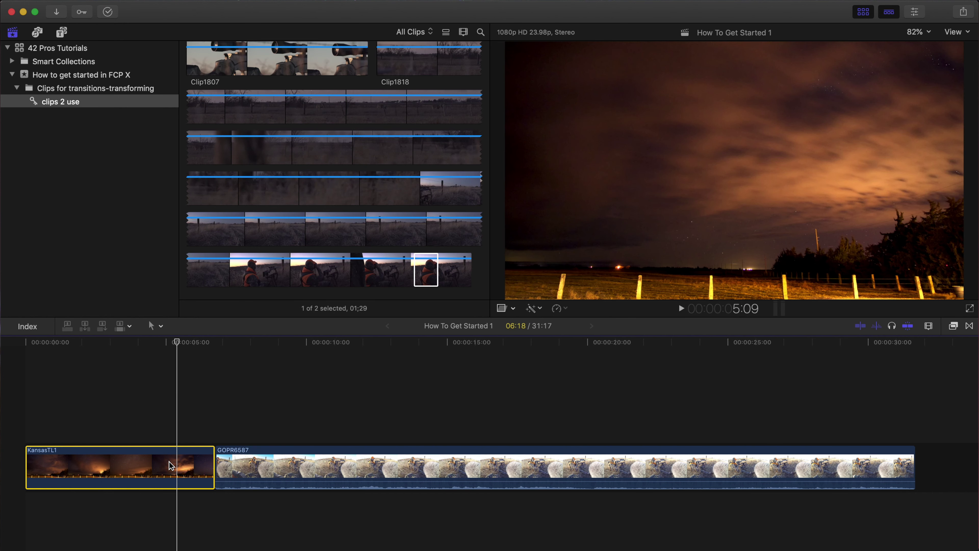
pyautogui.press('super+4')
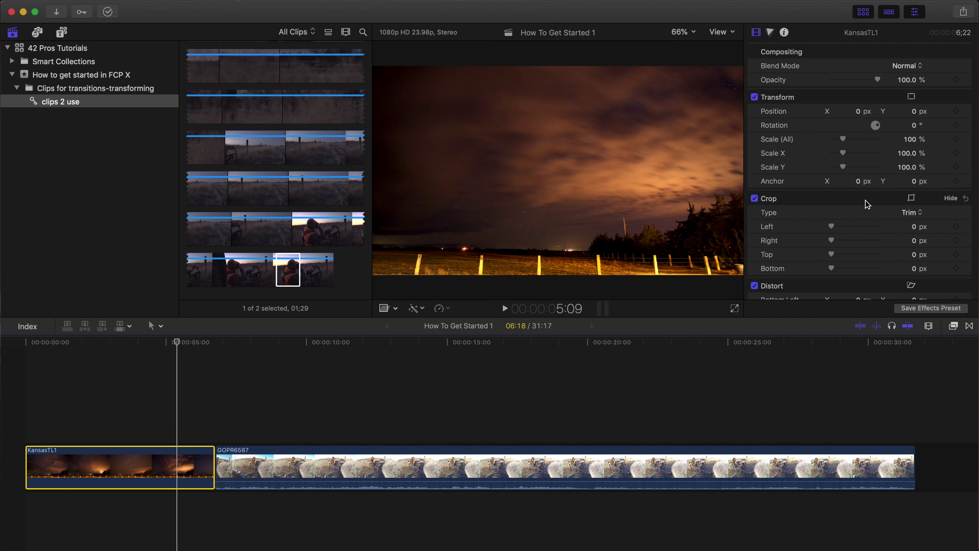
pyautogui.click(862, 101)
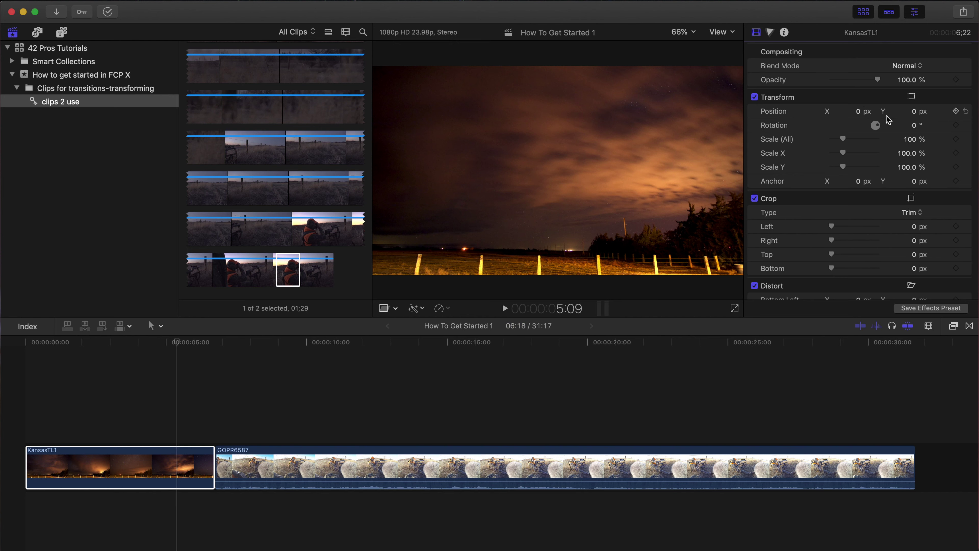
# Enlarge the KansasTL1 clip to 133% with Scale (All), and restore it to 100%
pyautogui.click(910, 139)
pyautogui.moveTo(910, 145); pyautogui.dragTo(910, 144)
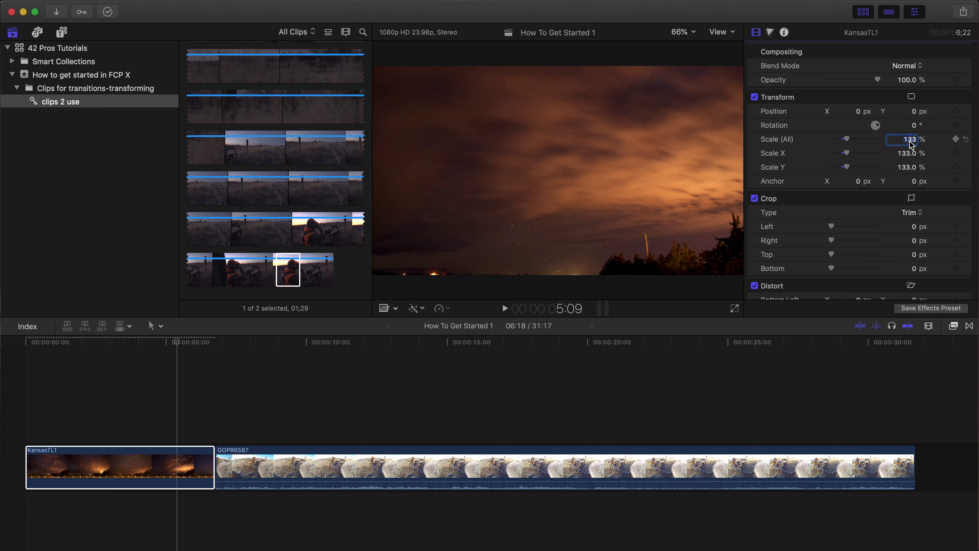
pyautogui.write('100')
pyautogui.press('Return')
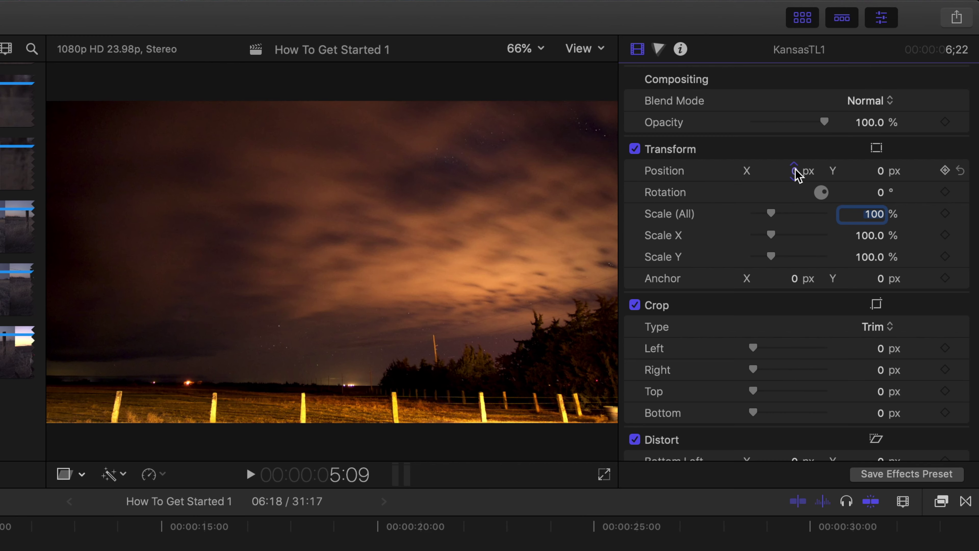
# Try out the KansasTL1 clip's horizontal and vertical Position and its Rotation, returning each to 0
pyautogui.moveTo(796, 174); pyautogui.dragTo(748, 175)
pyautogui.moveTo(883, 173); pyautogui.dragTo(811, 173)
pyautogui.moveTo(883, 172); pyautogui.dragTo(954, 172)
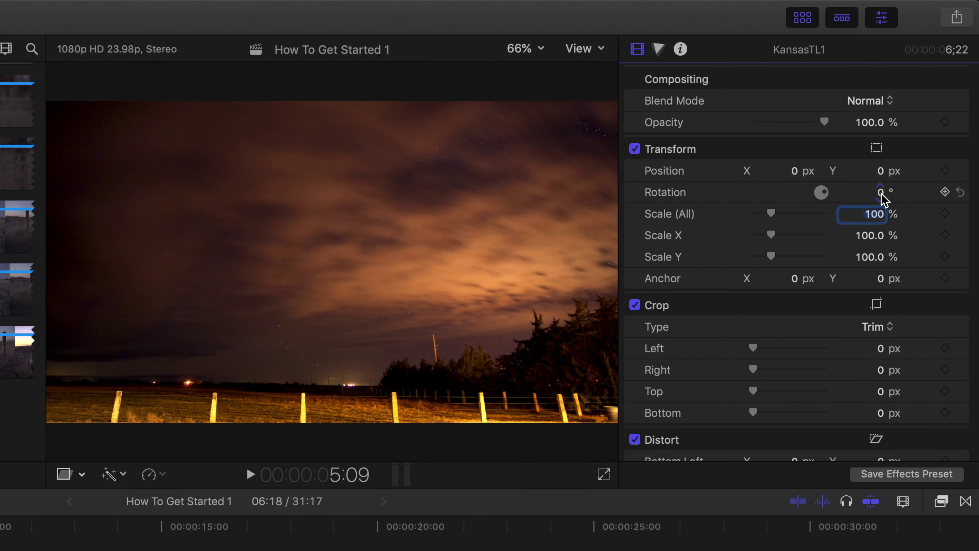
pyautogui.moveTo(882, 195)
pyautogui.mouseDown()
pyautogui.moveTo(865, 195)
pyautogui.moveTo(910, 195)
pyautogui.moveTo(883, 199)
pyautogui.mouseUp()
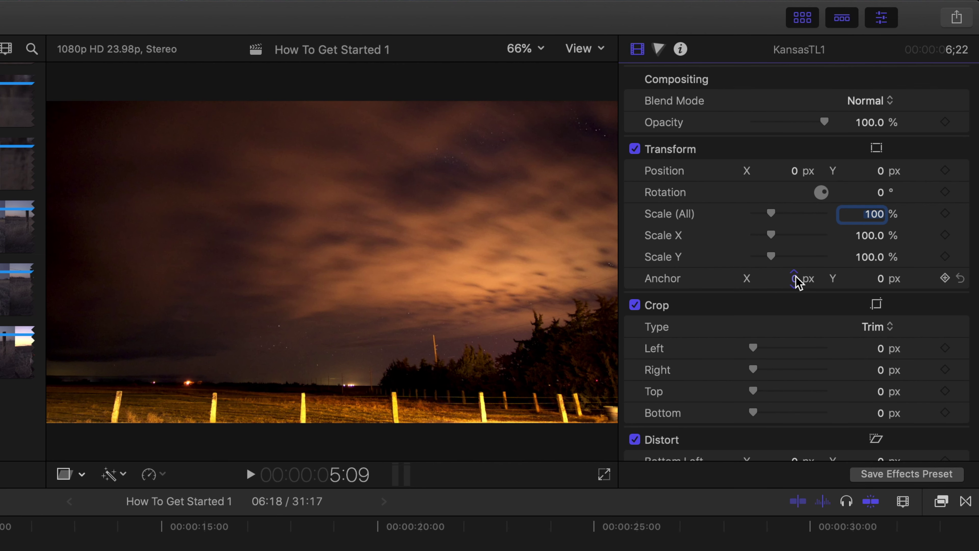
# Activate the on-screen Crop controls for the KansasTL1 clip and set the viewer zoom to 50%
pyautogui.scroll(-5, 800, 321)
pyautogui.scroll(-4, 802, 322)
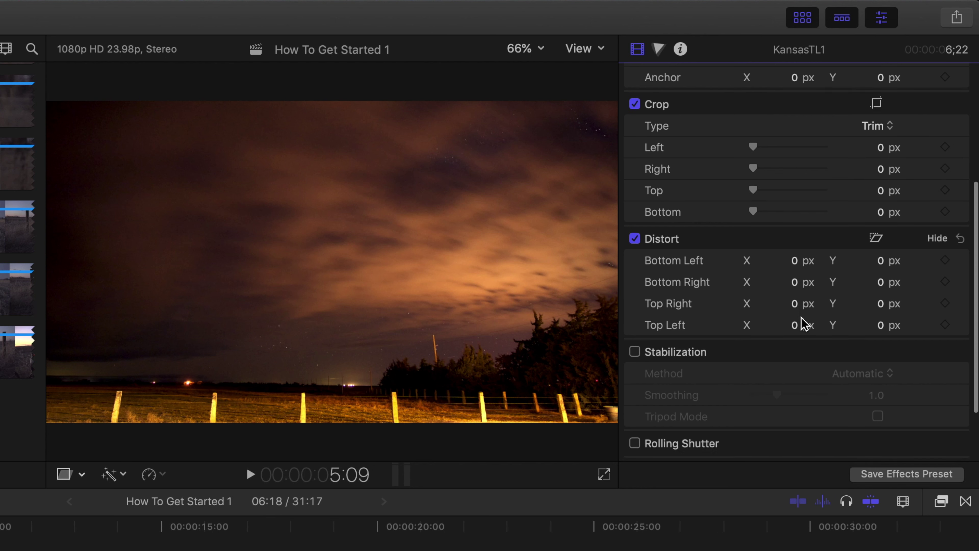
pyautogui.click(878, 97)
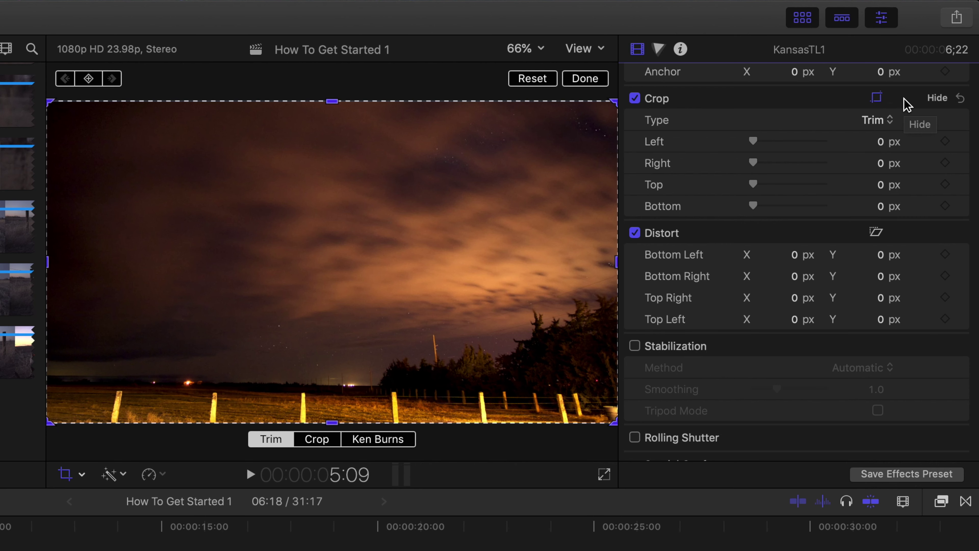
pyautogui.click(520, 49)
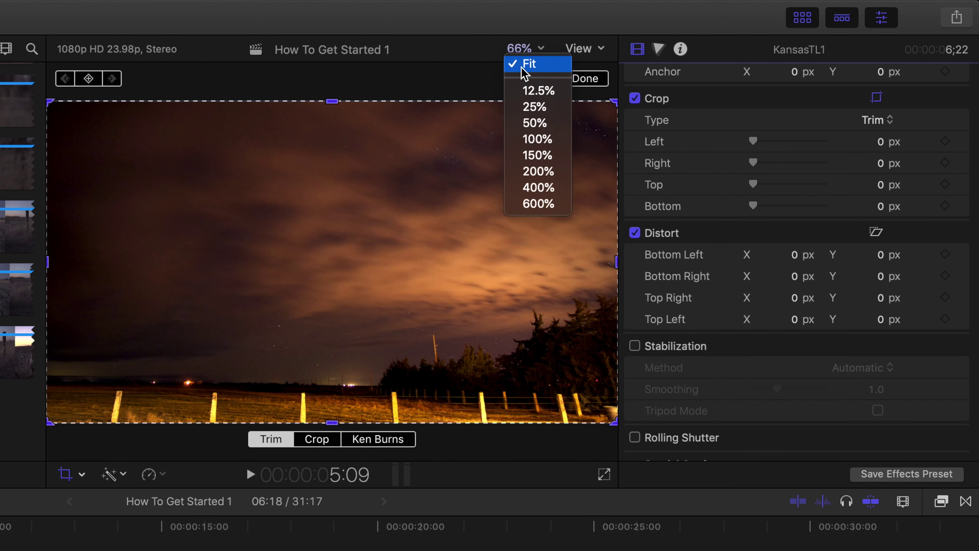
pyautogui.click(546, 124)
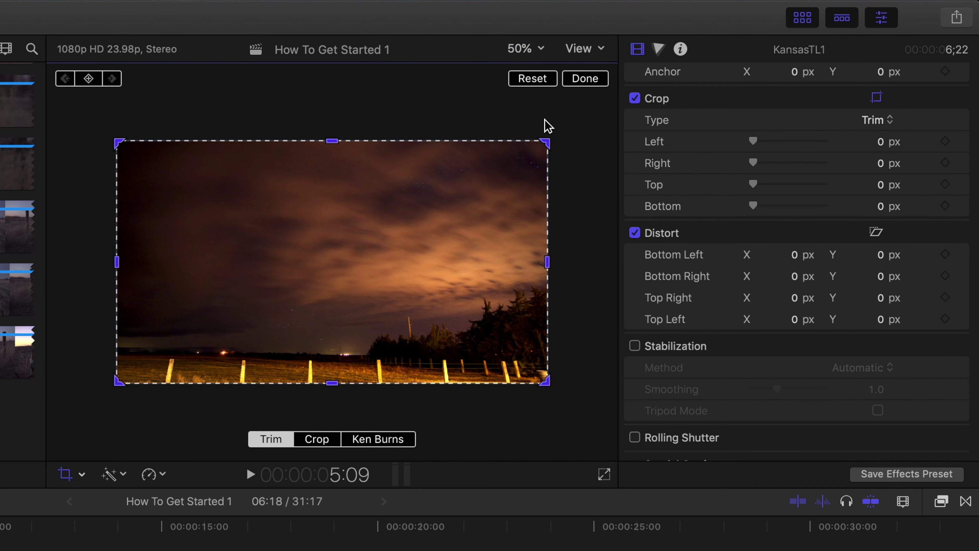
pyautogui.click(529, 51)
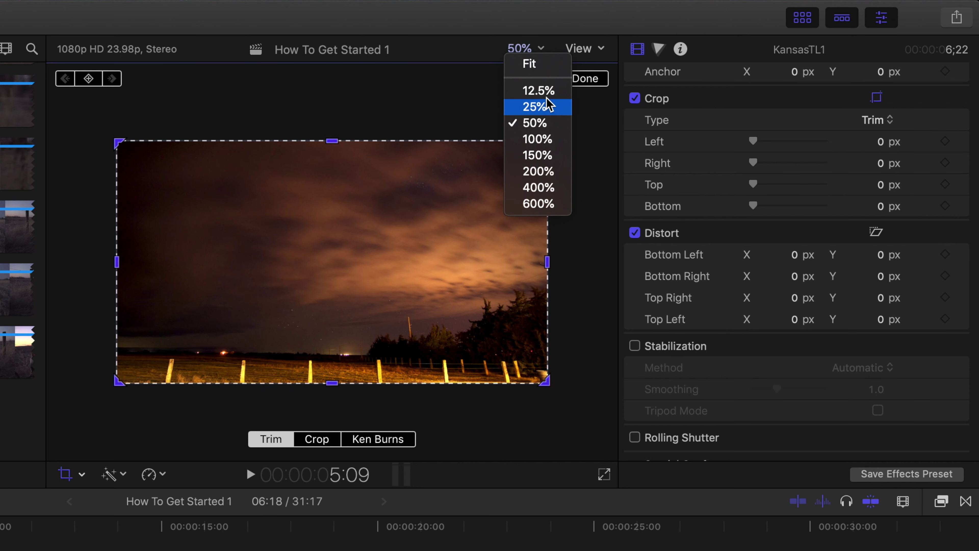
pyautogui.click(546, 66)
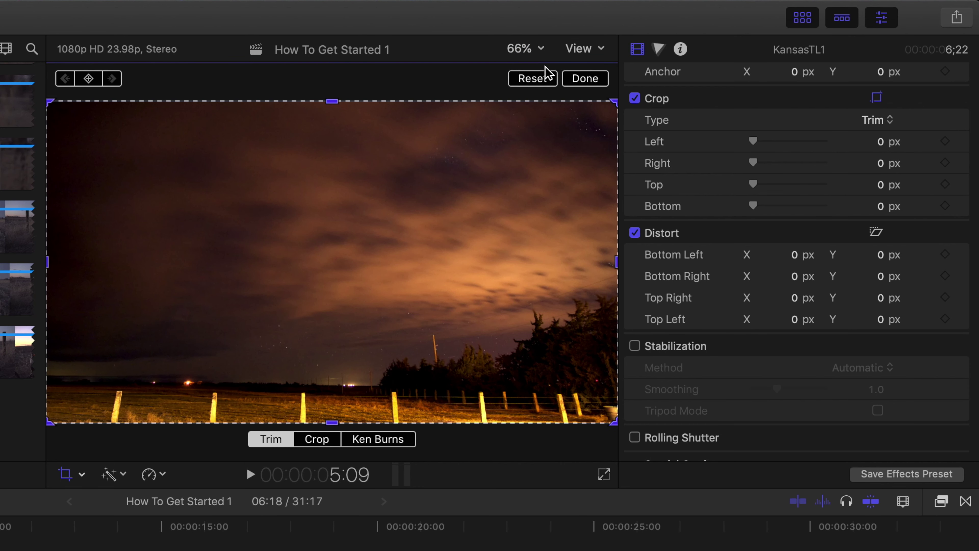
pyautogui.click(523, 54)
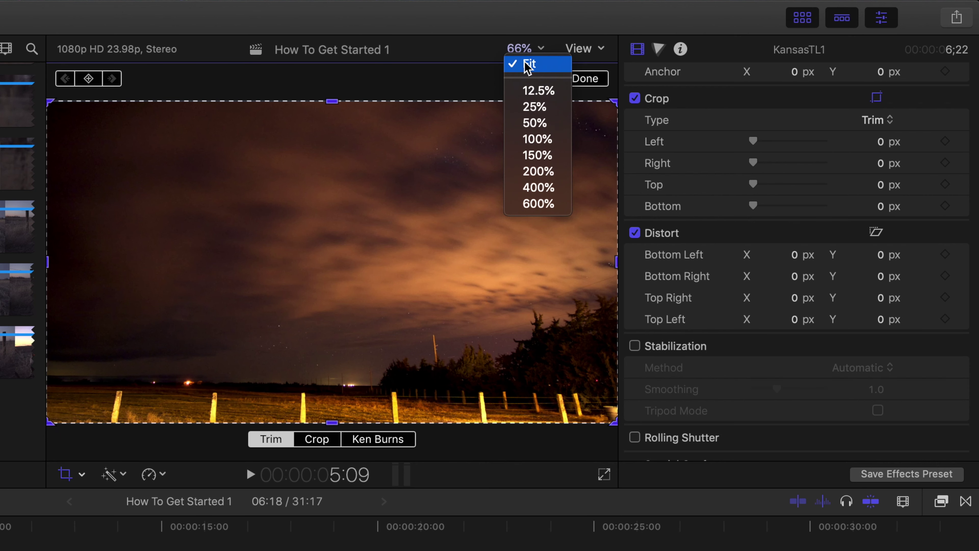
pyautogui.click(540, 123)
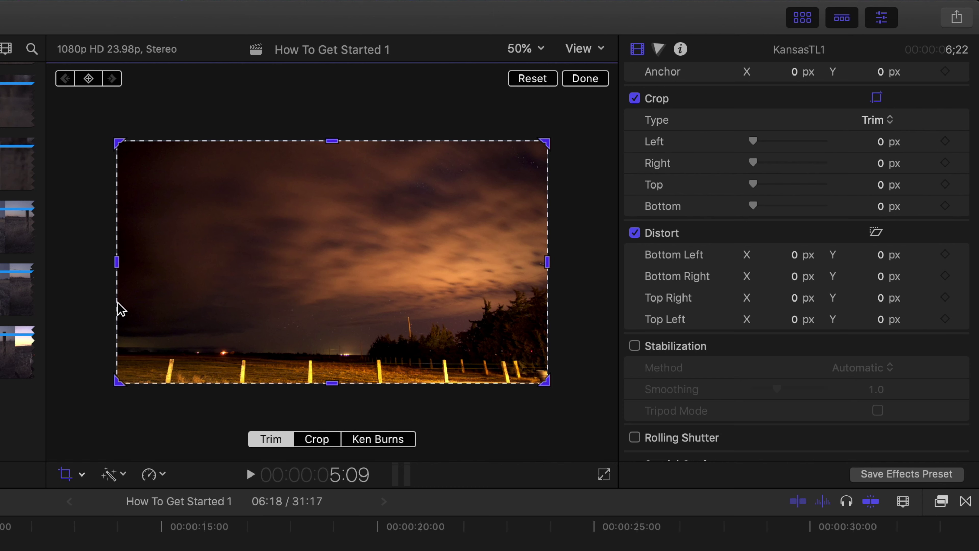
# Try out the Trim handles on the frame's left edge, top edge and top-left corner
pyautogui.moveTo(121, 272); pyautogui.dragTo(57, 263)
pyautogui.moveTo(331, 166); pyautogui.dragTo(335, 184)
pyautogui.moveTo(332, 141)
pyautogui.mouseDown()
pyautogui.moveTo(343, 164)
pyautogui.moveTo(343, 142)
pyautogui.mouseUp()
pyautogui.moveTo(119, 140); pyautogui.dragTo(61, 101)
# Distort the KansasTL1 frame by pulling both left corners inward and moving its left edge to the right and back to about 470 px
pyautogui.click(877, 232)
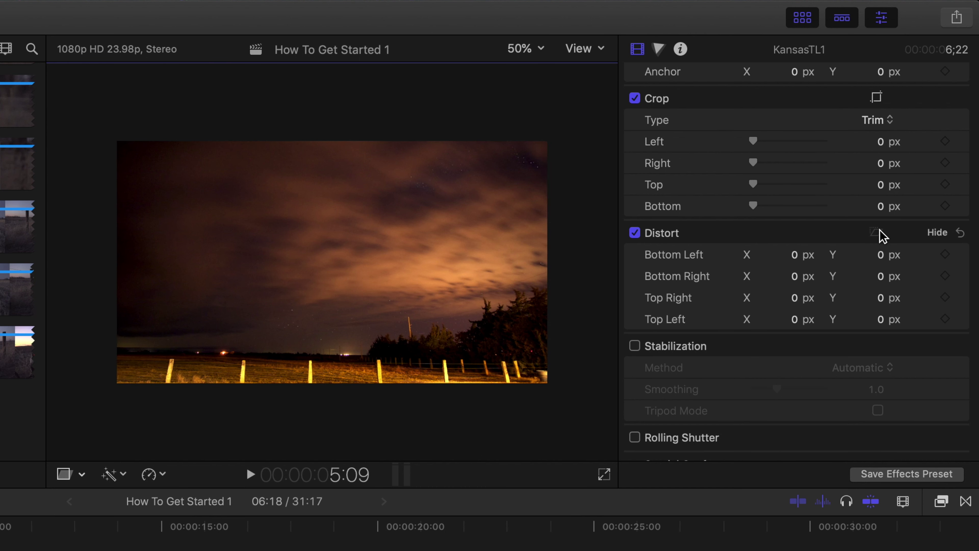
pyautogui.click(877, 232)
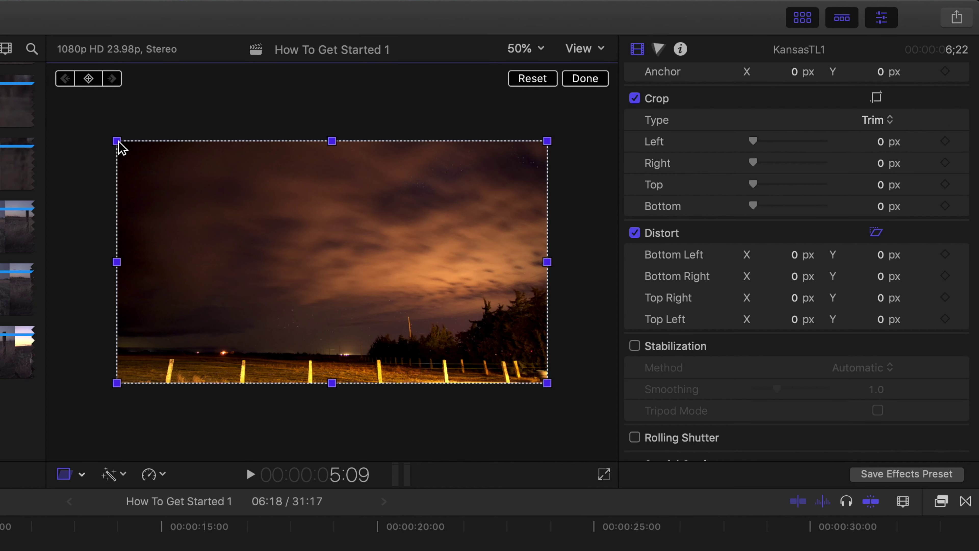
pyautogui.click(119, 142)
pyautogui.moveTo(120, 143); pyautogui.dragTo(161, 184)
pyautogui.moveTo(118, 384); pyautogui.dragTo(160, 334)
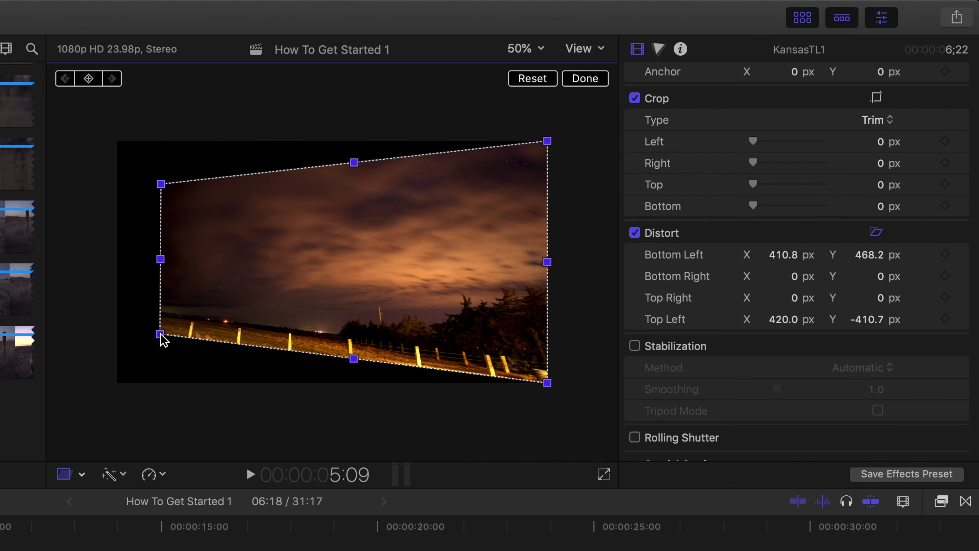
pyautogui.moveTo(160, 259); pyautogui.dragTo(446, 261)
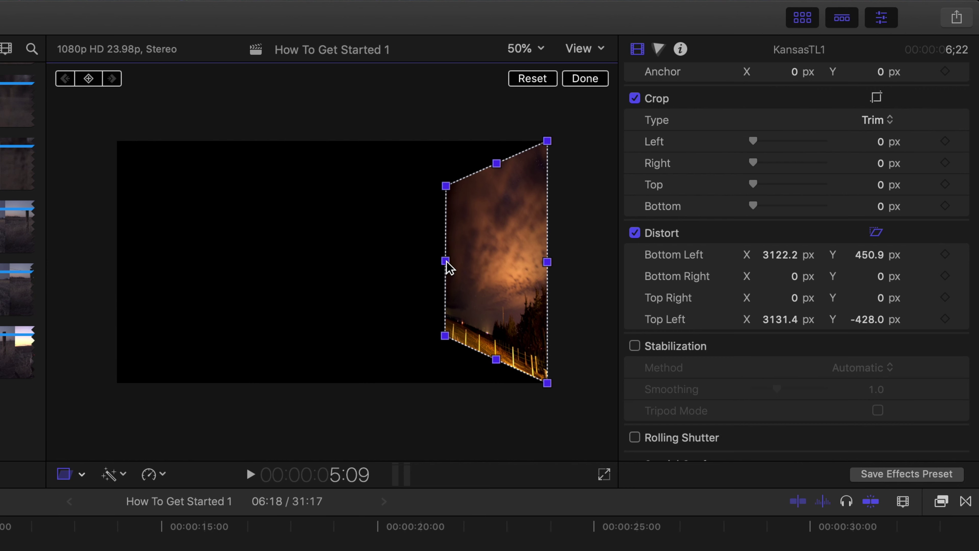
pyautogui.moveTo(446, 262); pyautogui.dragTo(167, 285)
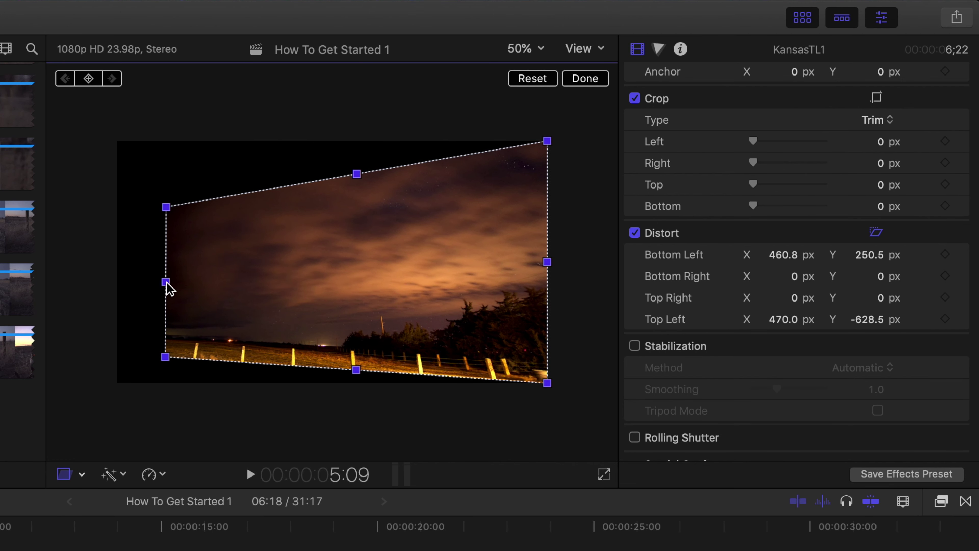
# Pull the distorted frame's left corners and left edge back out to the original frame, and reset all Distort values
pyautogui.moveTo(166, 206); pyautogui.dragTo(165, 140)
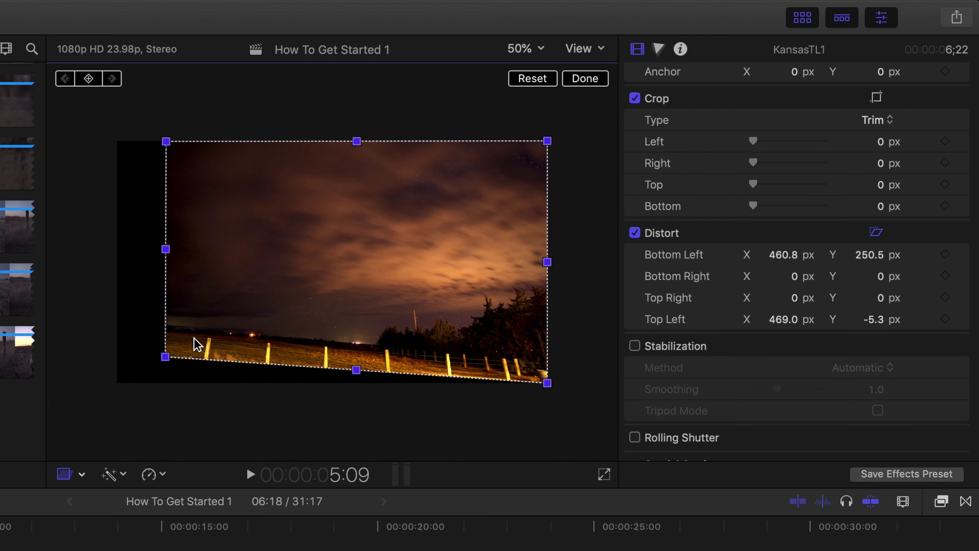
pyautogui.moveTo(165, 358); pyautogui.dragTo(164, 387)
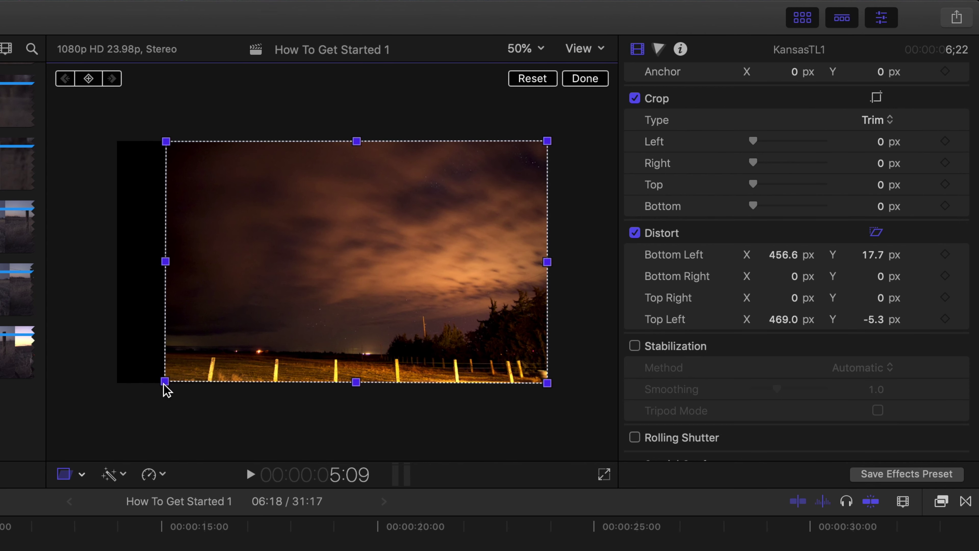
pyautogui.moveTo(165, 261); pyautogui.dragTo(117, 265)
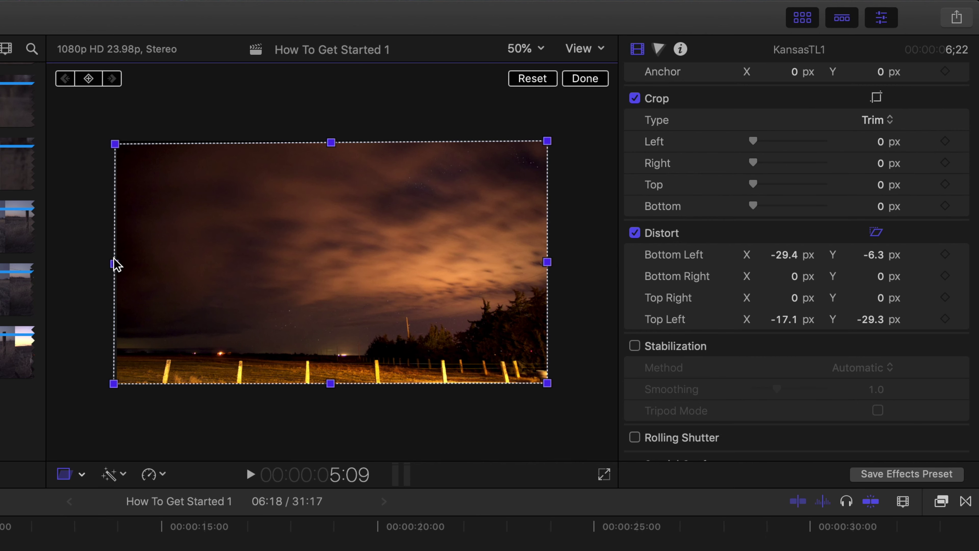
pyautogui.moveTo(352, 226)
pyautogui.mouseDown()
pyautogui.moveTo(382, 265)
pyautogui.moveTo(317, 225)
pyautogui.moveTo(354, 222)
pyautogui.mouseUp()
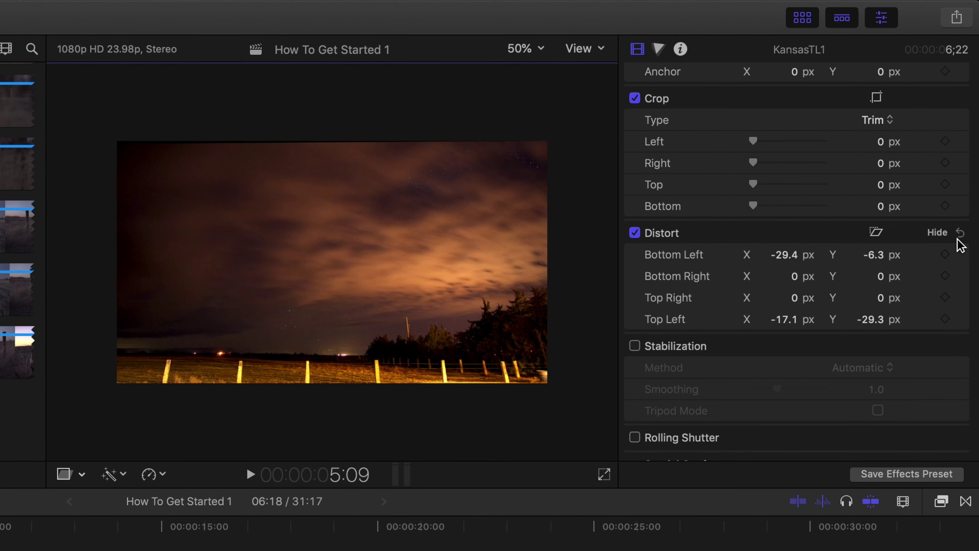
pyautogui.click(960, 232)
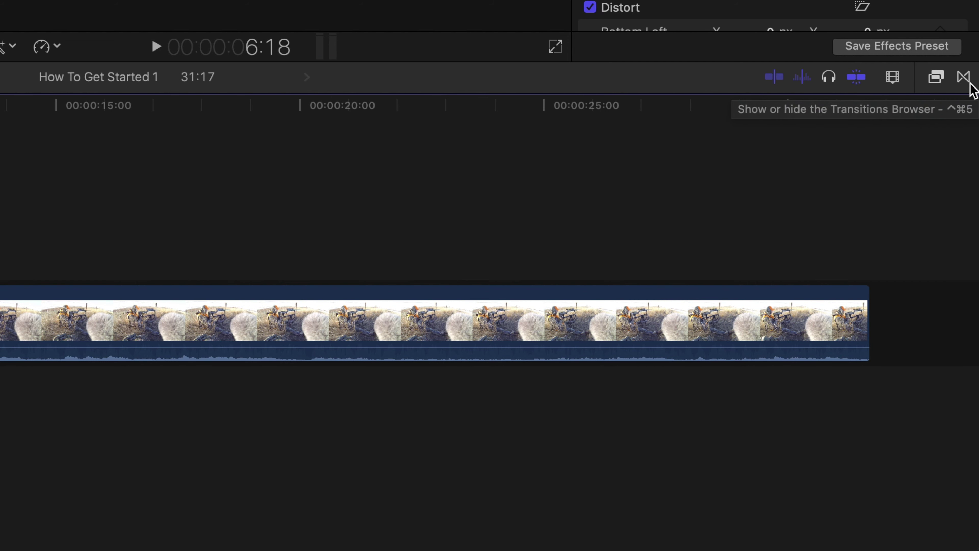
# Show the transitions browser and look through the All and Blurs categories
pyautogui.click(964, 78)
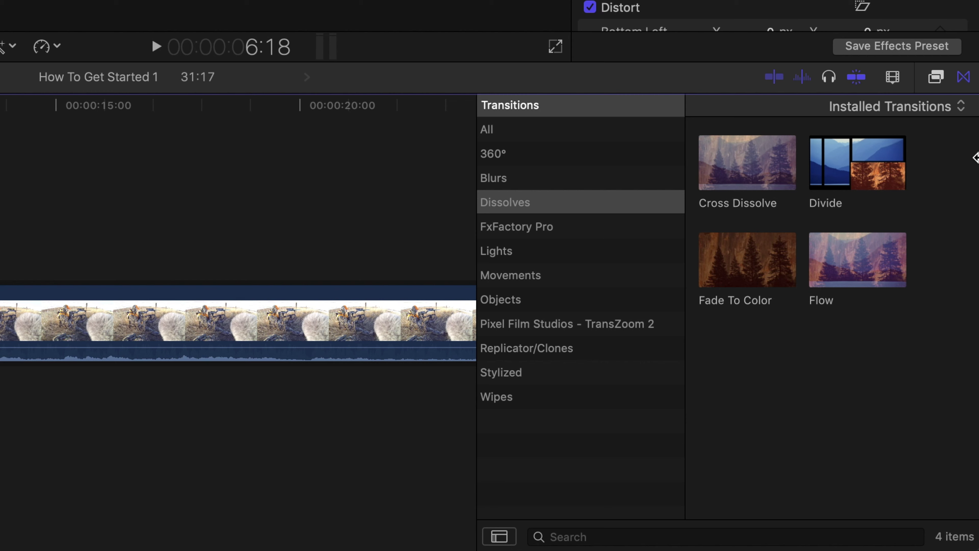
pyautogui.click(970, 81)
pyautogui.click(970, 81)
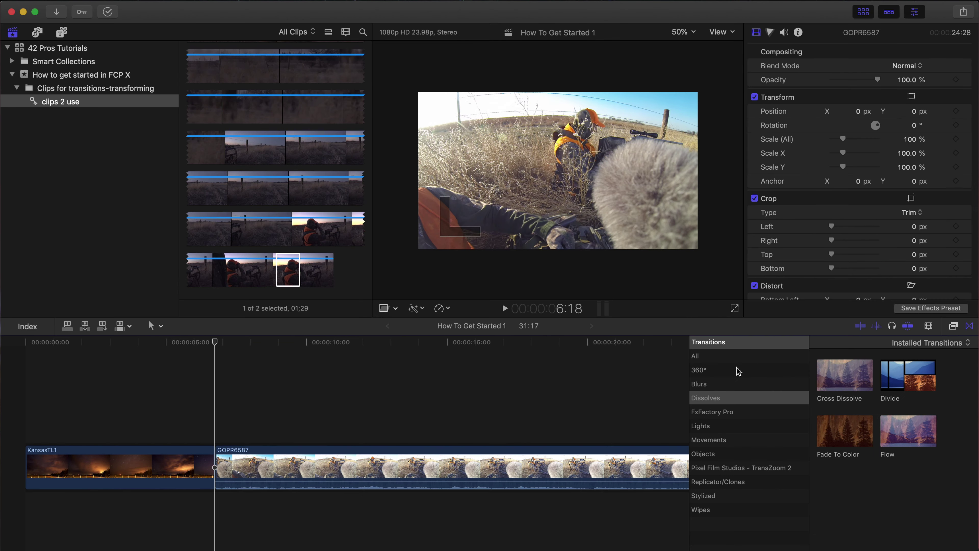
pyautogui.click(738, 371)
pyautogui.click(739, 357)
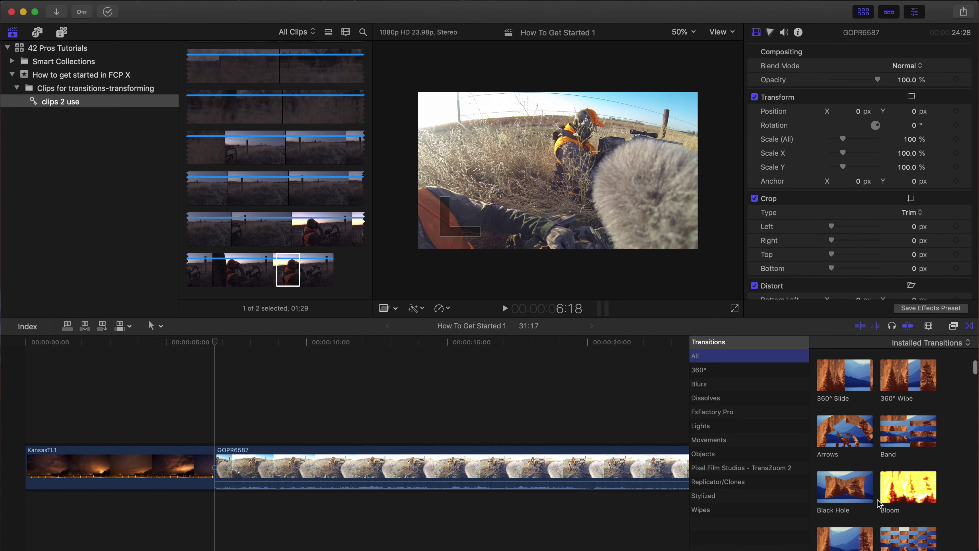
pyautogui.scroll(-5, 878, 504)
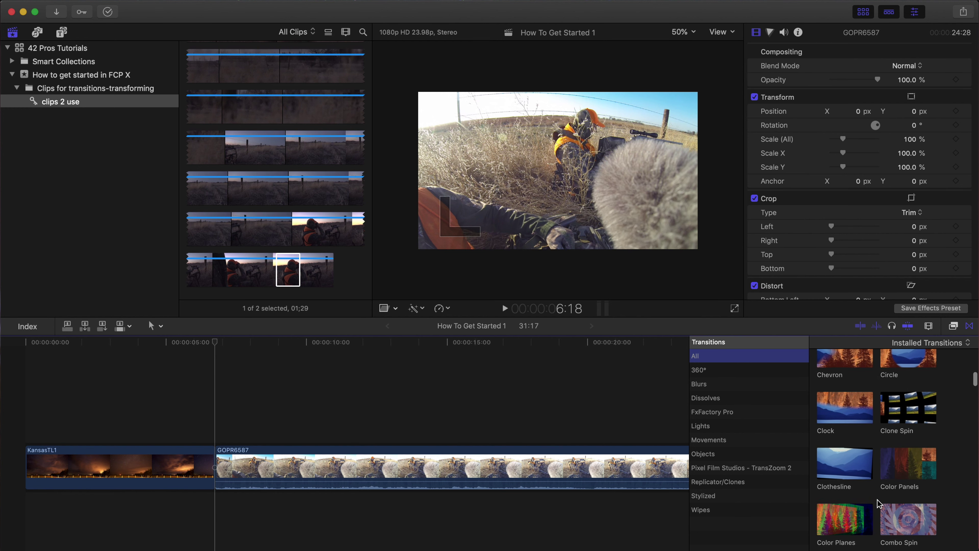
pyautogui.scroll(-2, 878, 503)
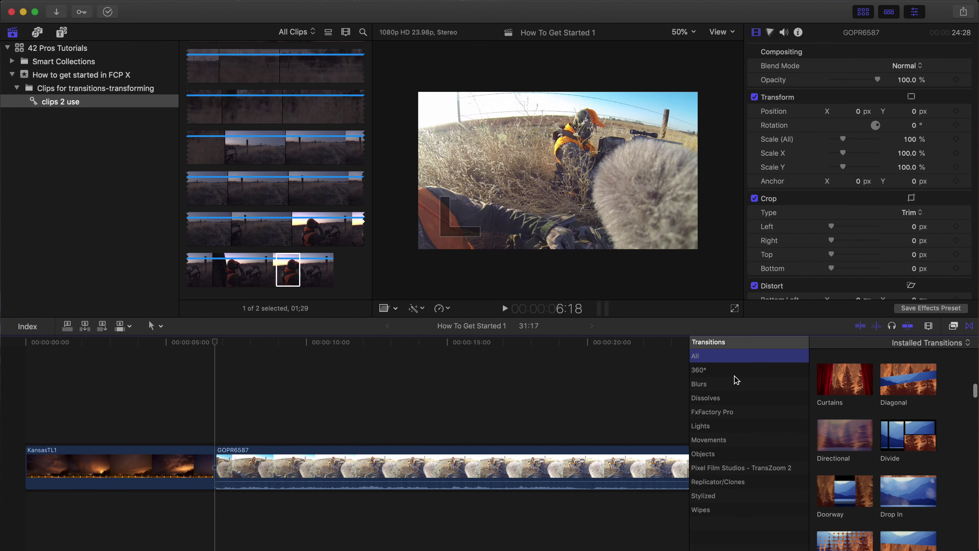
pyautogui.click(731, 384)
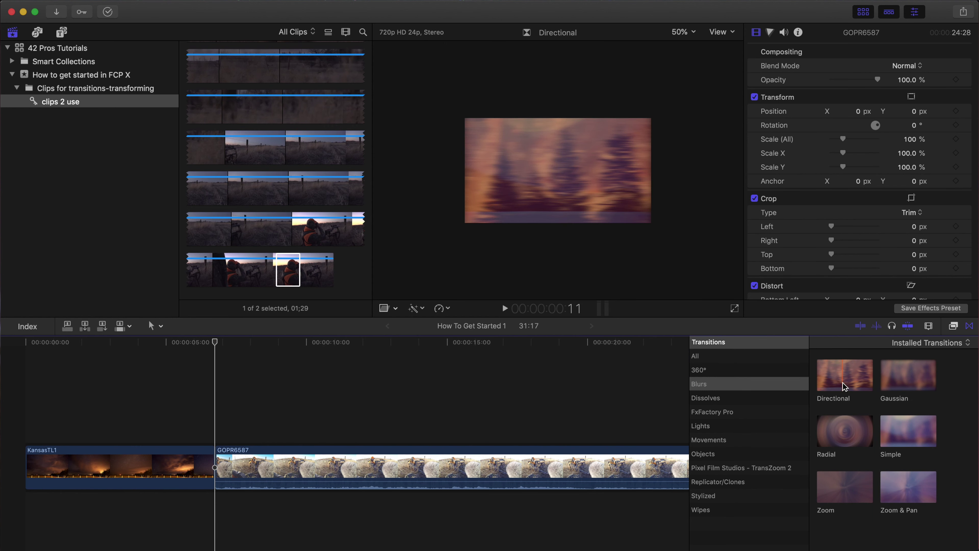
# Add a Cross Dissolve from the Dissolves category at the cut between KansasTL1 and GOPR6587
pyautogui.click(750, 402)
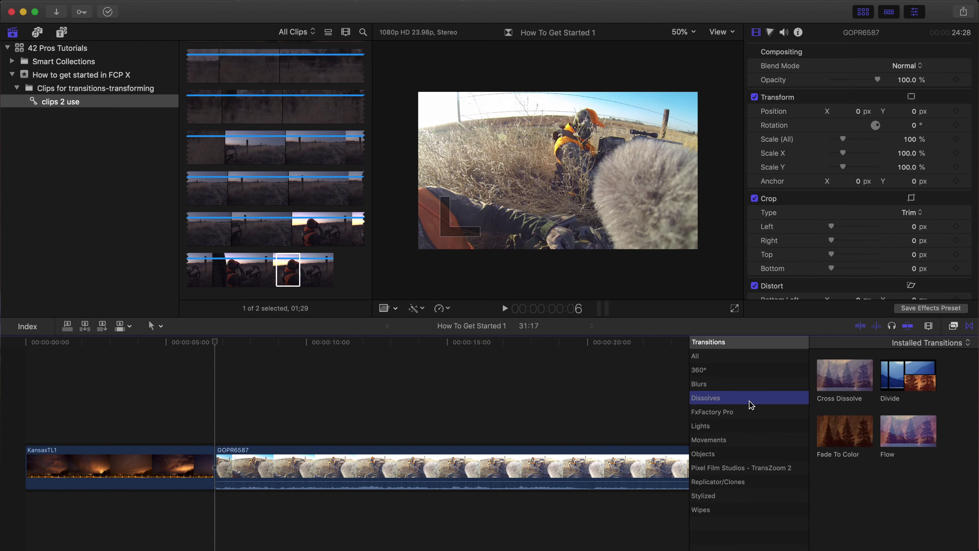
pyautogui.click(842, 374)
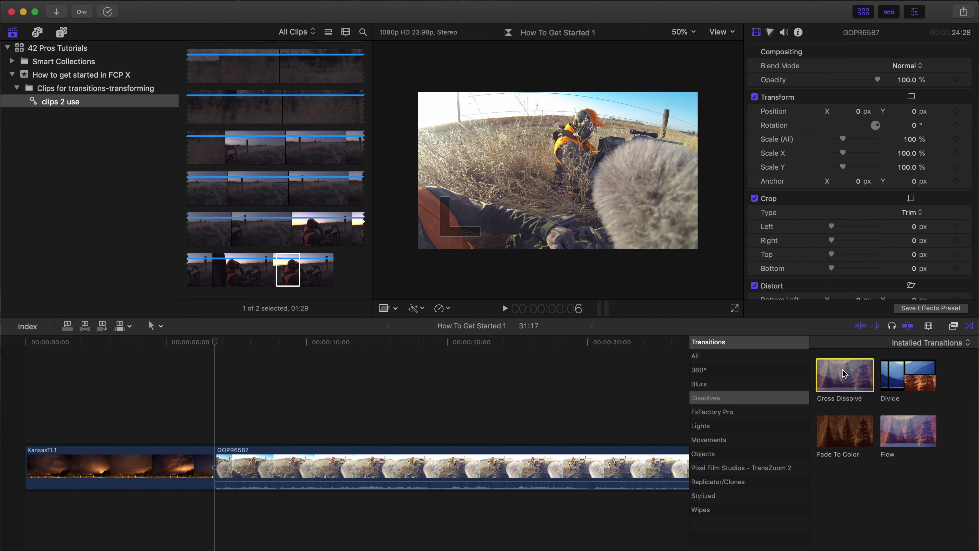
pyautogui.moveTo(842, 374); pyautogui.dragTo(212, 471)
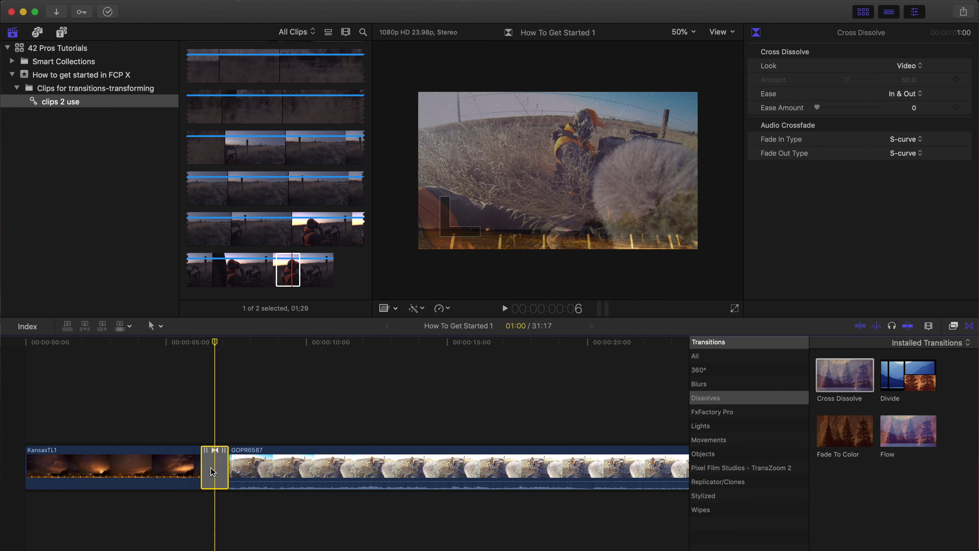
# Play through the Cross Dissolve between KansasTL1 and GOPR6587, and set its duration to 2 seconds
pyautogui.press('/')
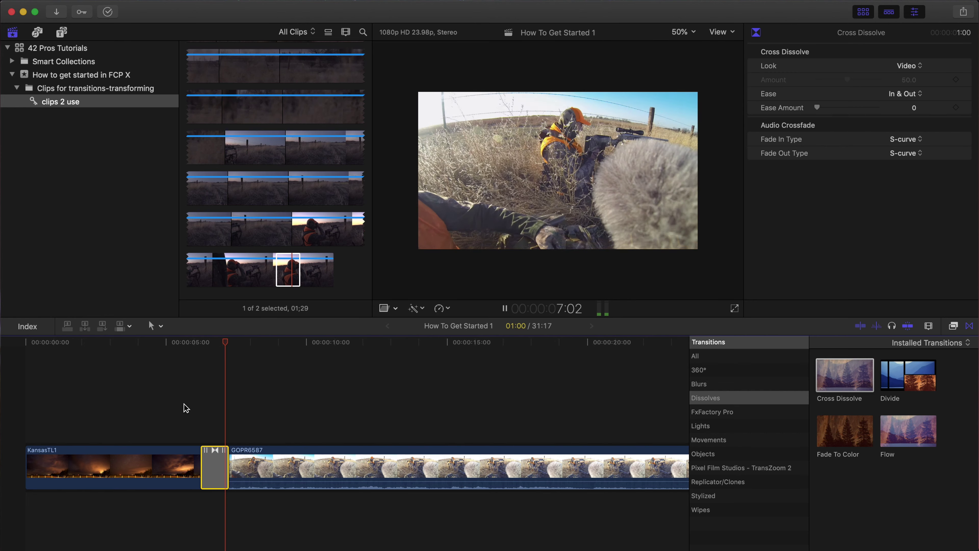
pyautogui.press('space')
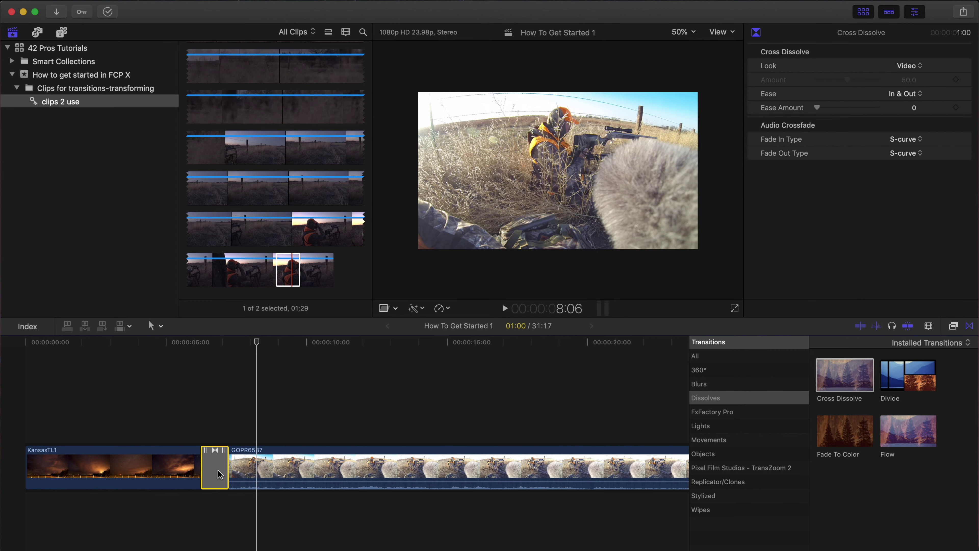
pyautogui.hotkey('ctrl', 'd')
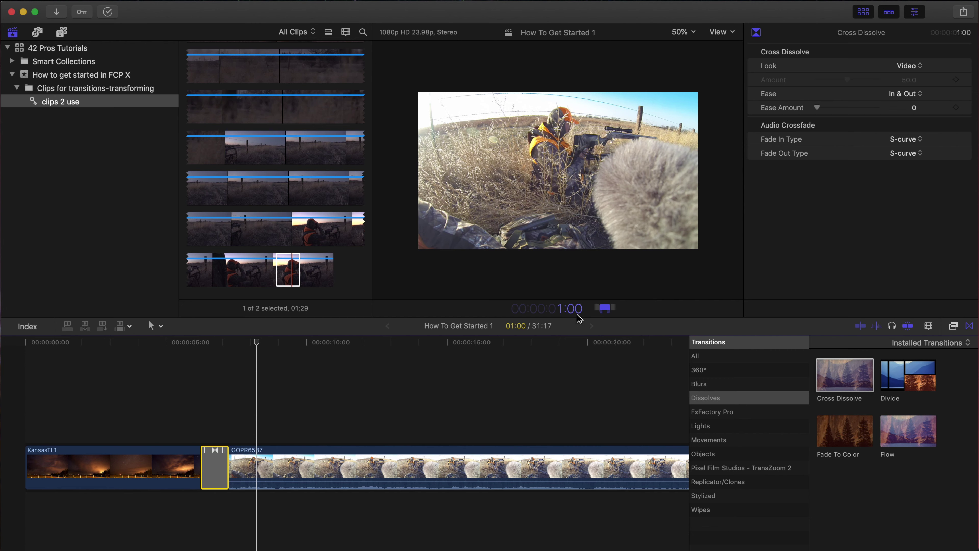
pyautogui.click(200, 394)
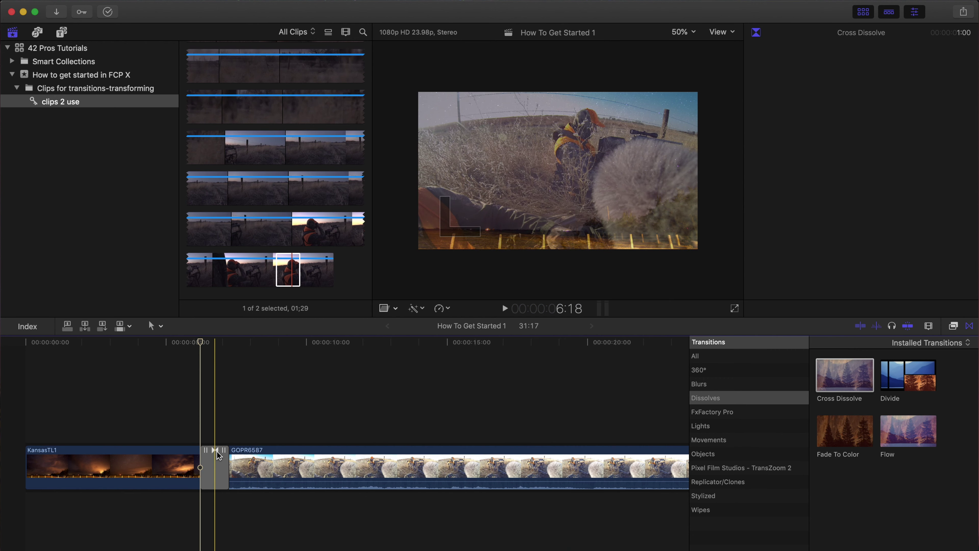
pyautogui.click(216, 473)
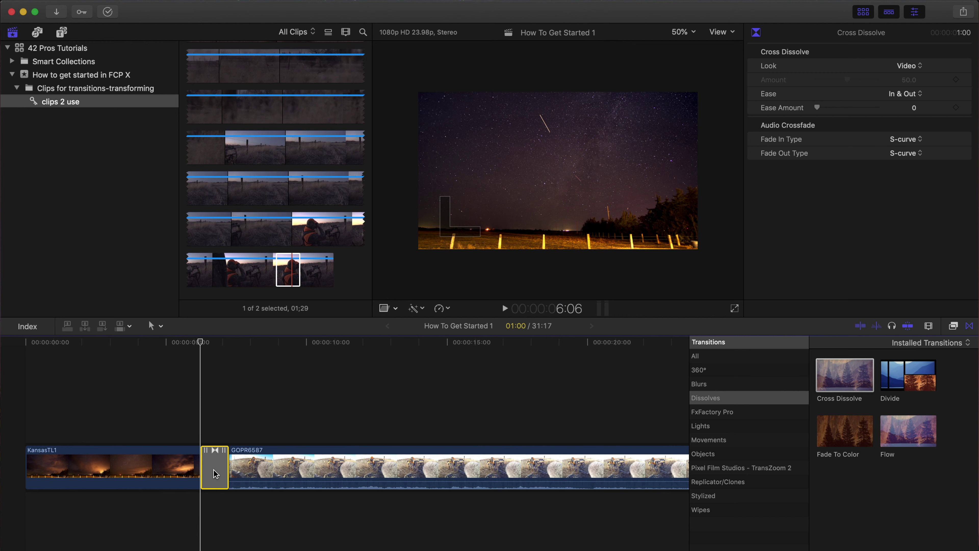
pyautogui.hotkey('ctrl', 'd')
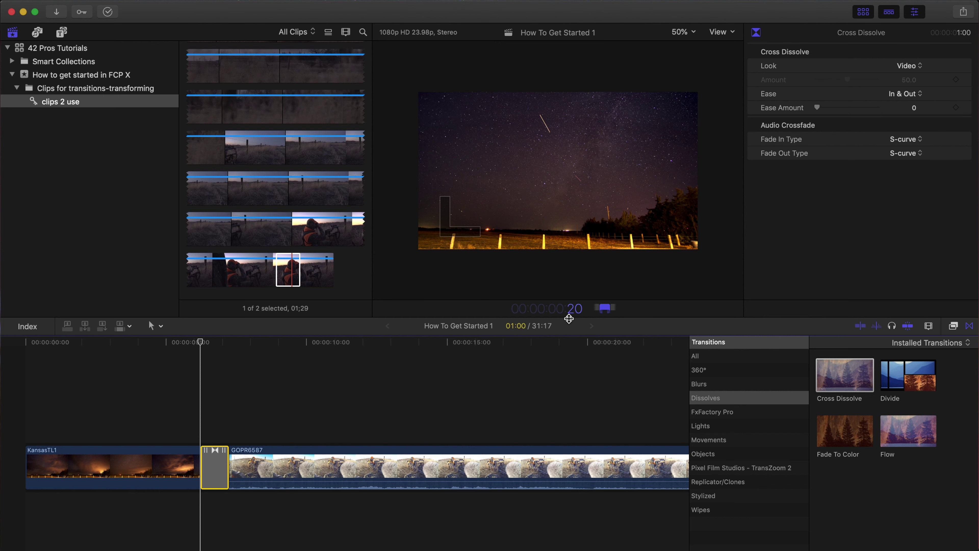
pyautogui.write('200')
pyautogui.press('Return')
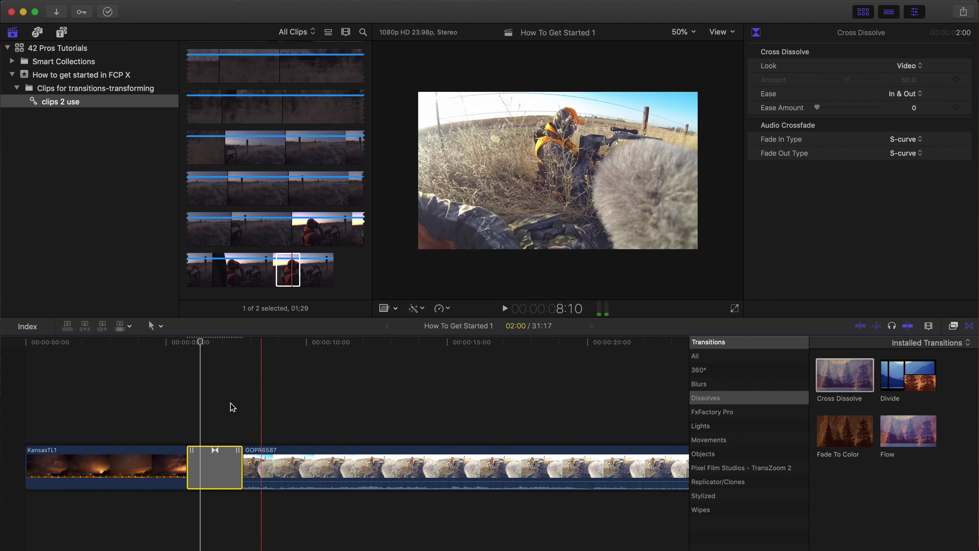
# Play through the lengthened Cross Dissolve, and set its duration to 20 frames
pyautogui.press('space')
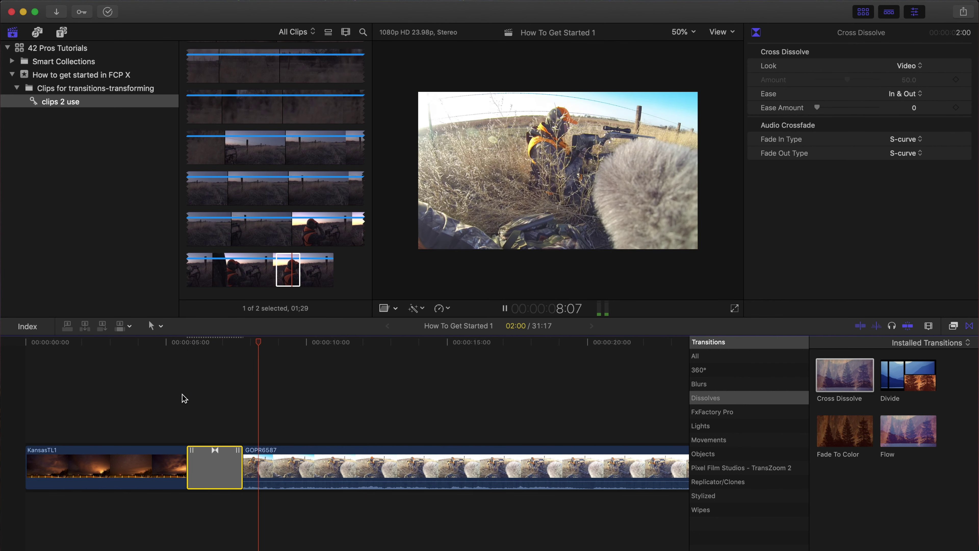
pyautogui.press('space')
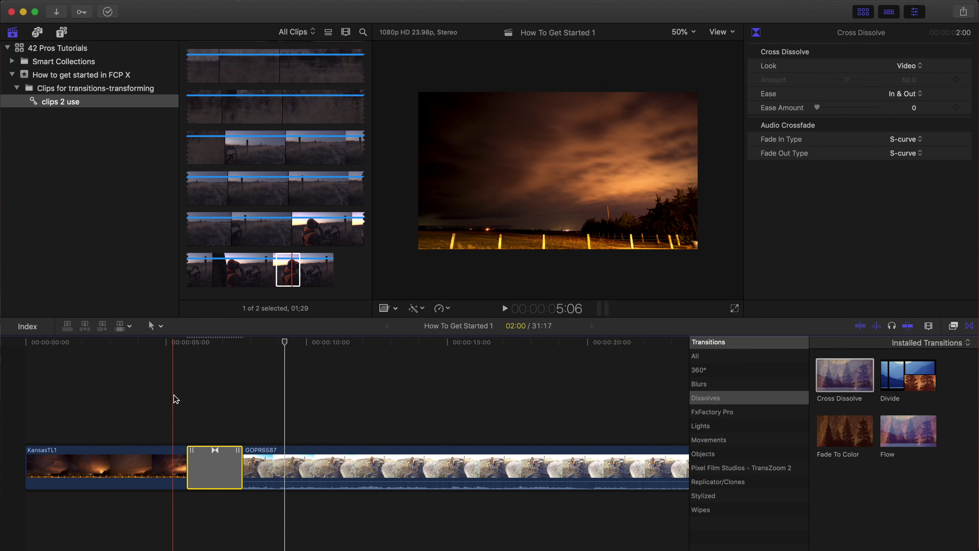
pyautogui.press('space')
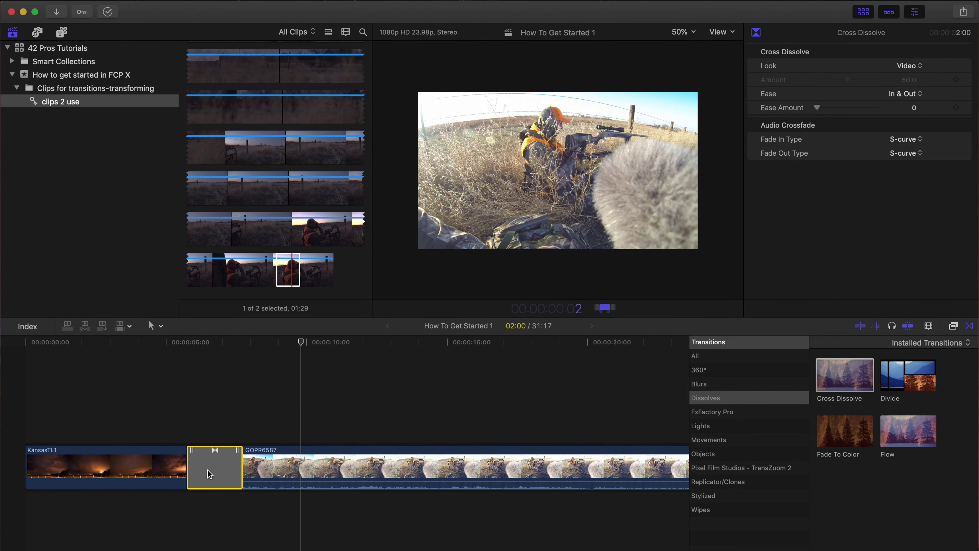
pyautogui.press('Return')
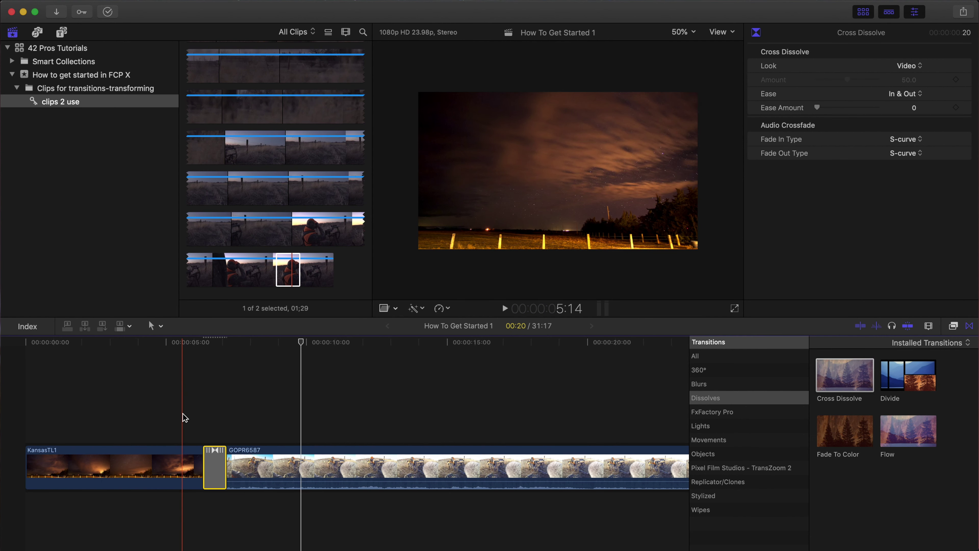
# Play the timeline from just before the cut to review the 20-frame Cross Dissolve
pyautogui.click(183, 414)
pyautogui.press('space')
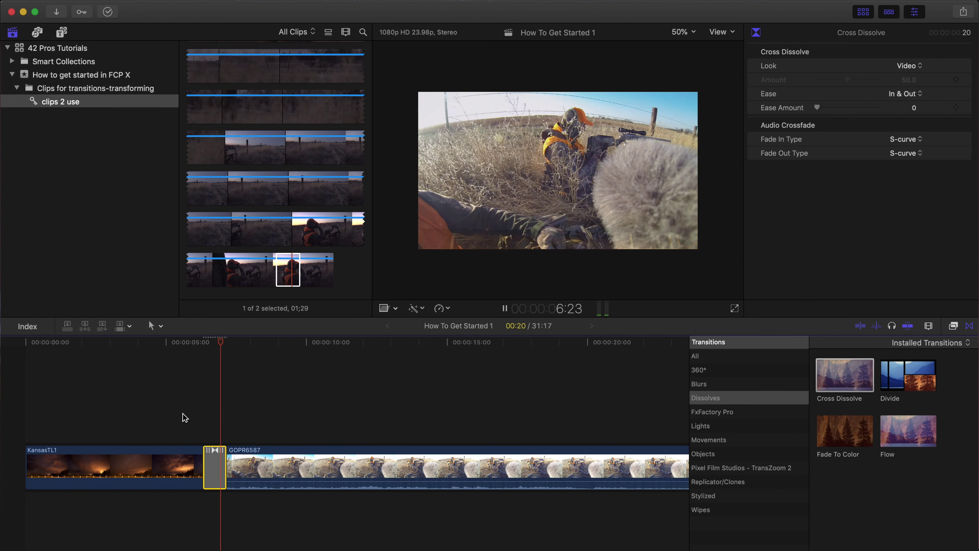
pyautogui.press('space')
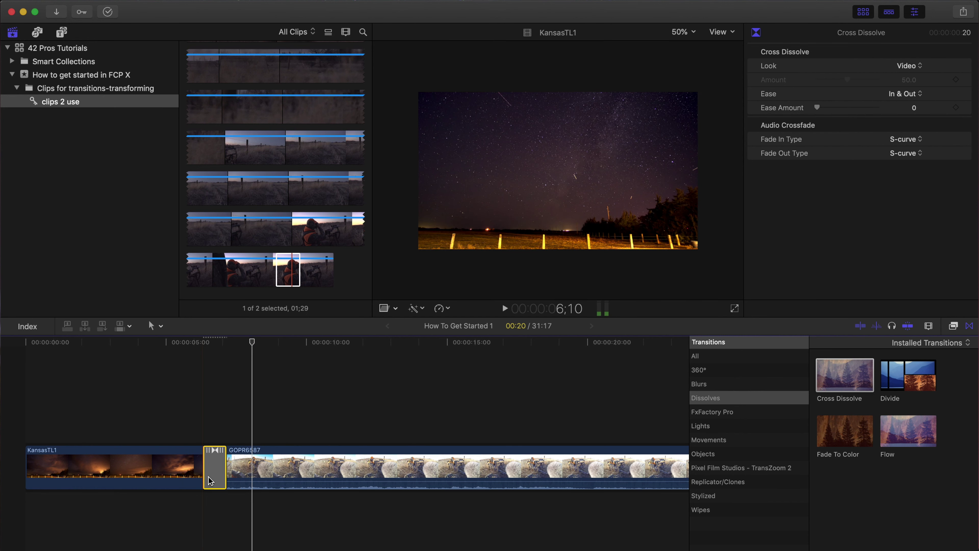
pyautogui.click(217, 412)
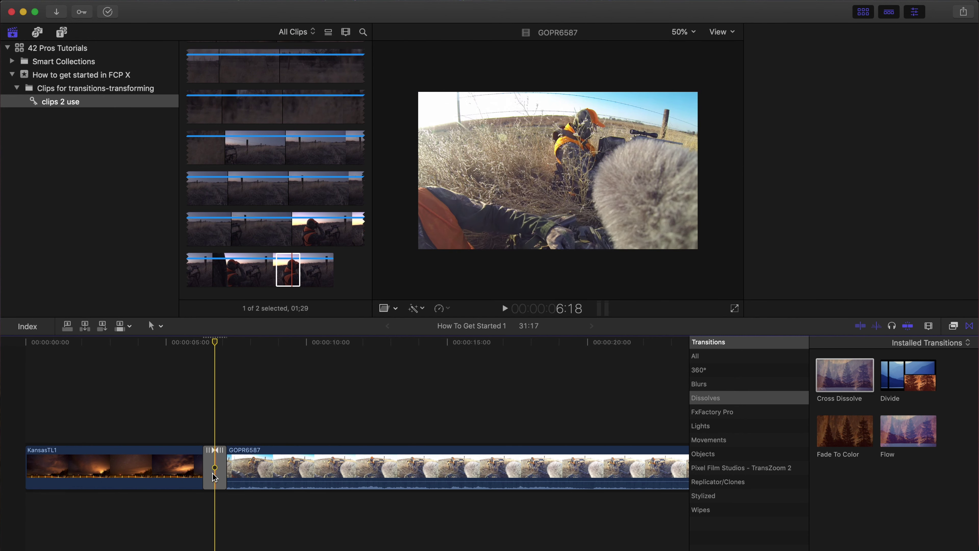
pyautogui.click(213, 477)
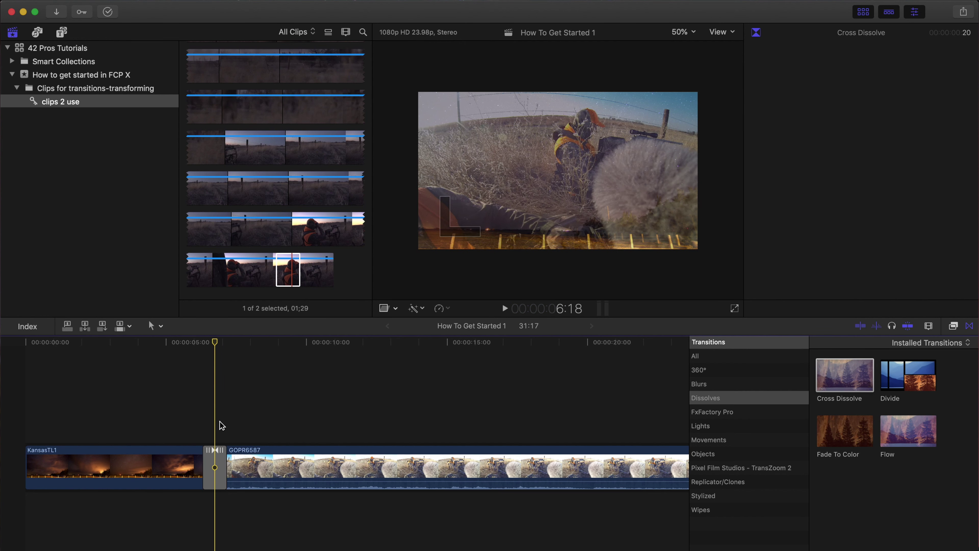
pyautogui.click(192, 422)
pyautogui.press('space')
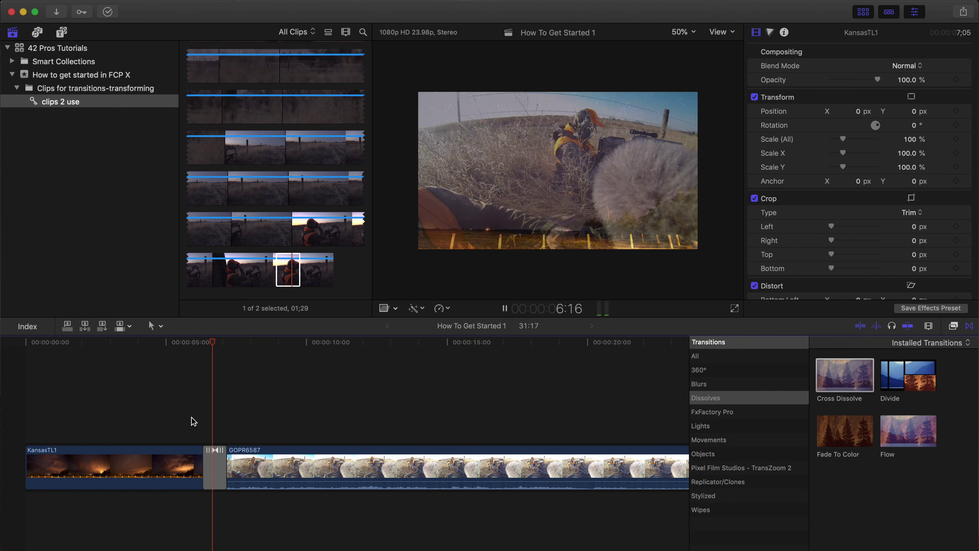
pyautogui.press('space')
pyautogui.press('space')
pyautogui.press('space')
# Delete the Cross Dissolve at the cut between KansasTL1 and GOPR6587, and restore it
pyautogui.click(214, 470)
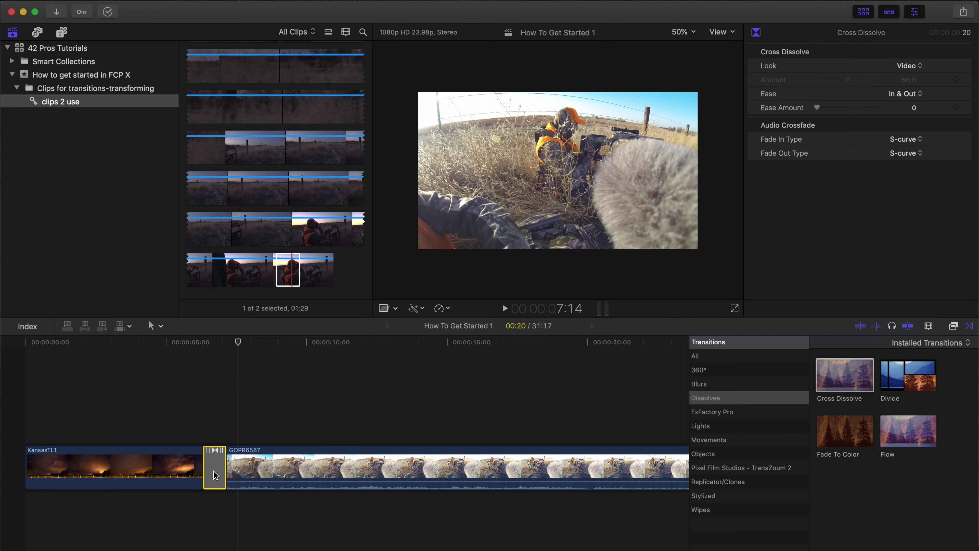
pyautogui.press('Delete')
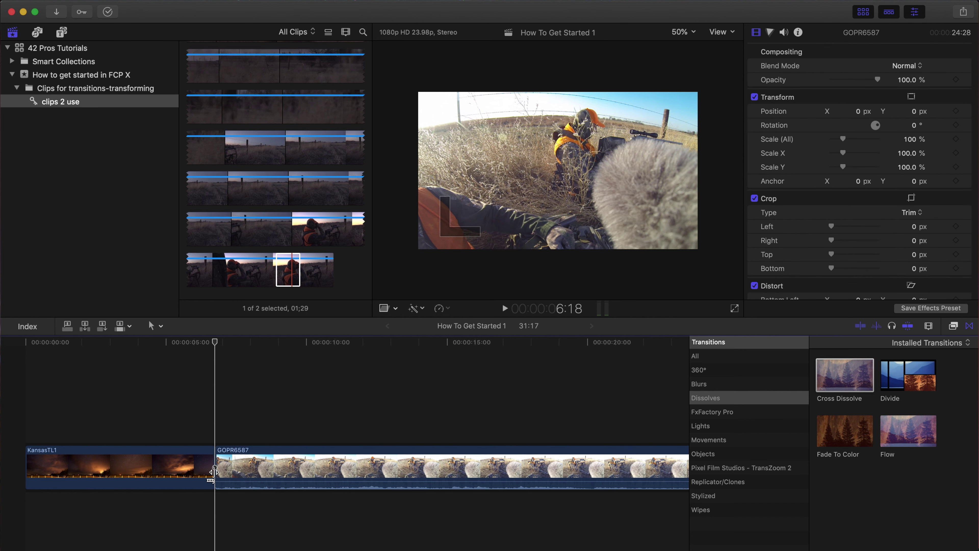
pyautogui.press('super+t')
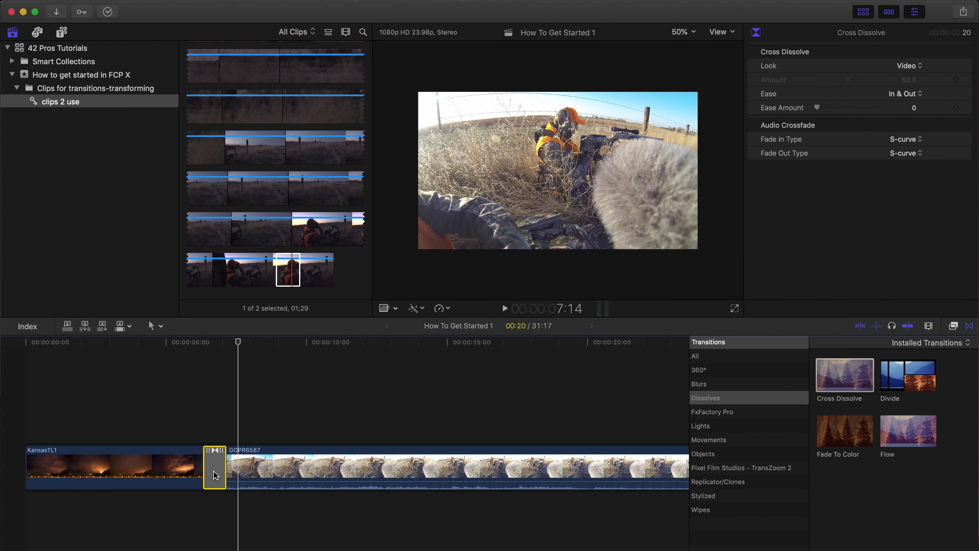
# Replace the Cross Dissolve between KansasTL1 and GOPR6587 with a Fade To Color transition and play through it
pyautogui.click(843, 438)
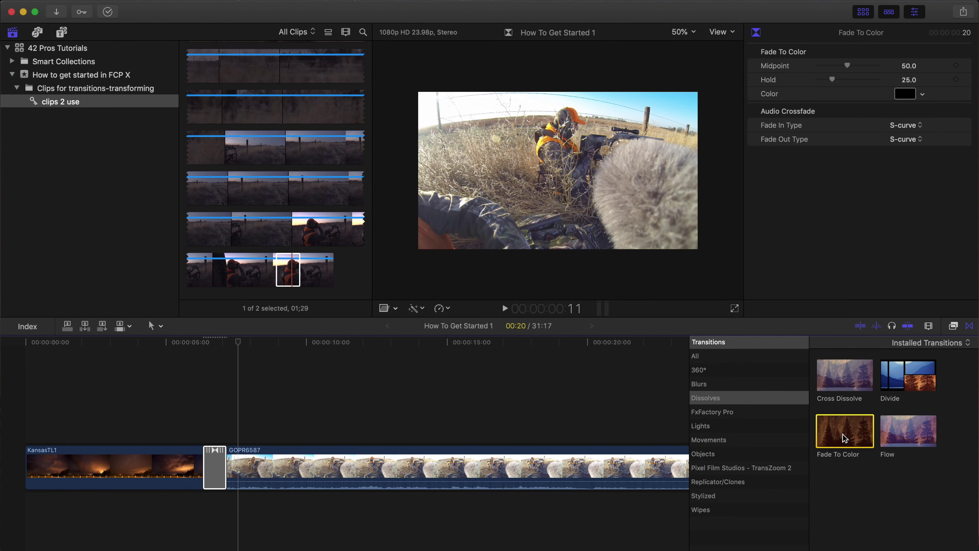
pyautogui.click(215, 466)
pyautogui.press('/')
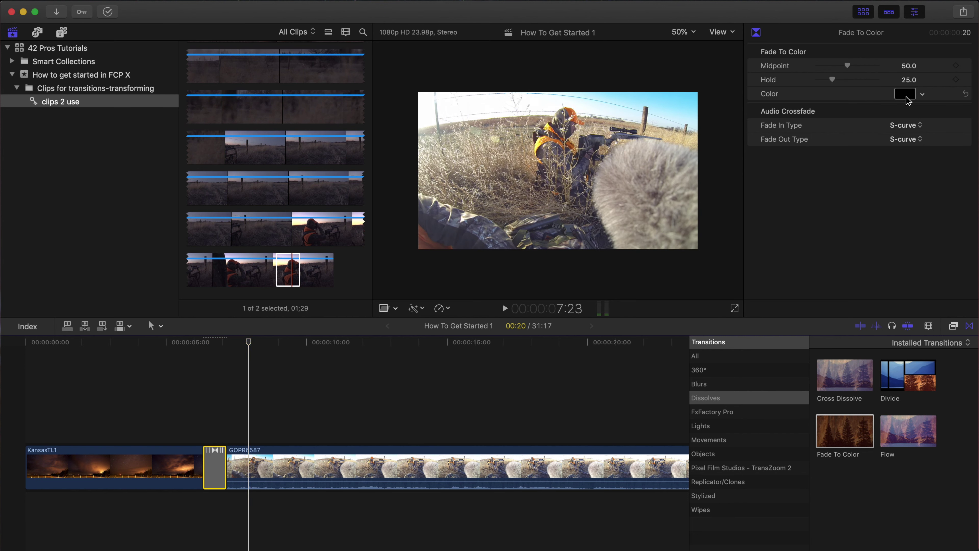
# Set the Fade To Color transition's color to white using the color wheel
pyautogui.click(905, 94)
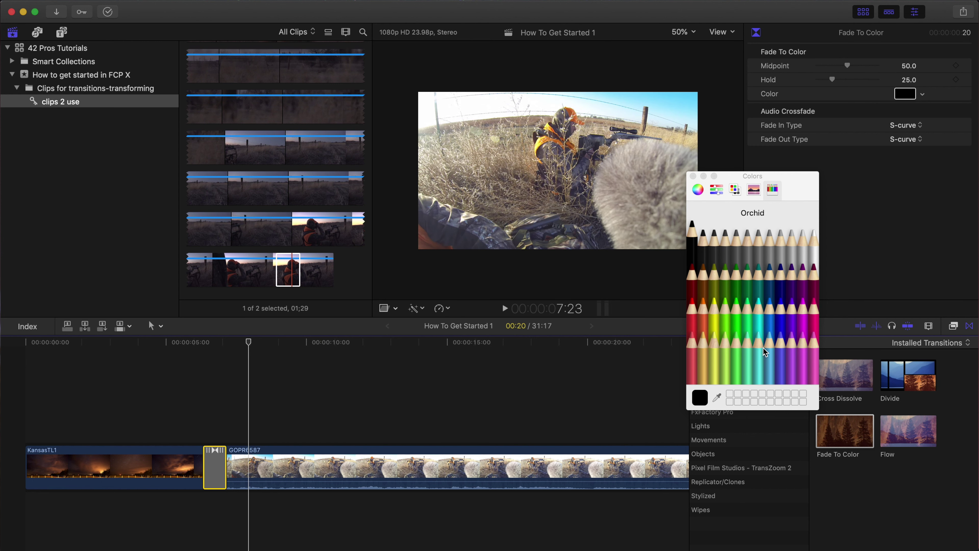
pyautogui.click(702, 190)
pyautogui.moveTo(731, 375); pyautogui.dragTo(662, 372)
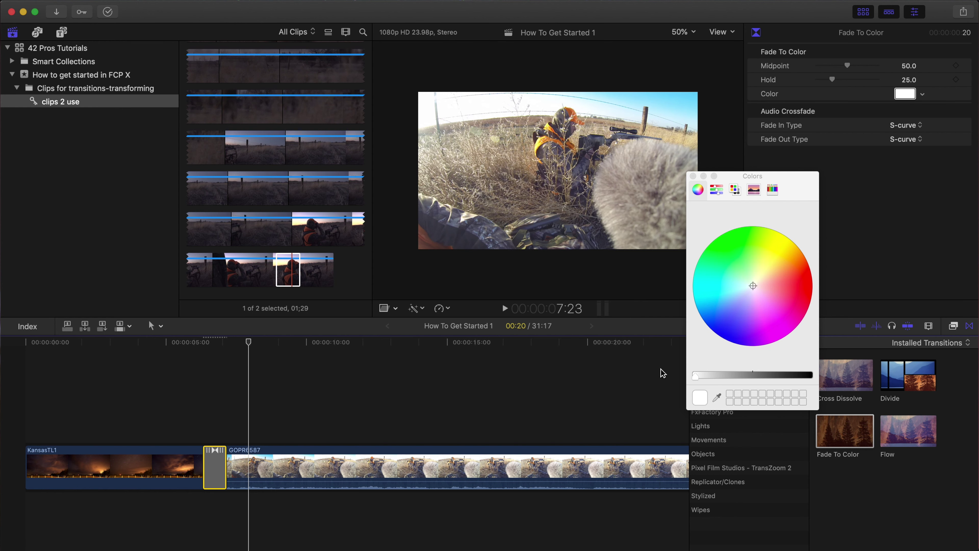
# Sample the reddish brown in the lower-left corner of the video frame as the Fade To Color color, and play the transition
pyautogui.click(717, 397)
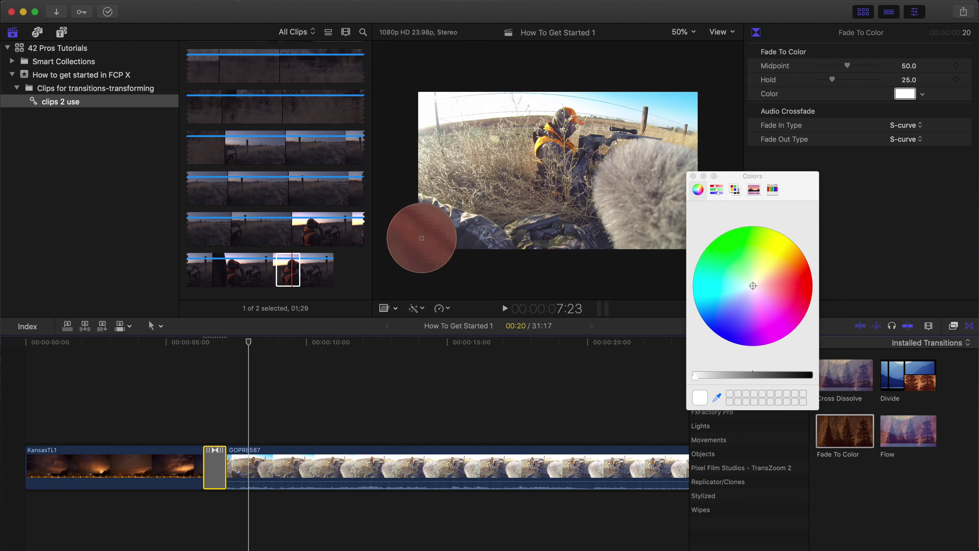
pyautogui.click(421, 238)
pyautogui.click(199, 361)
pyautogui.press('space')
pyautogui.press('space')
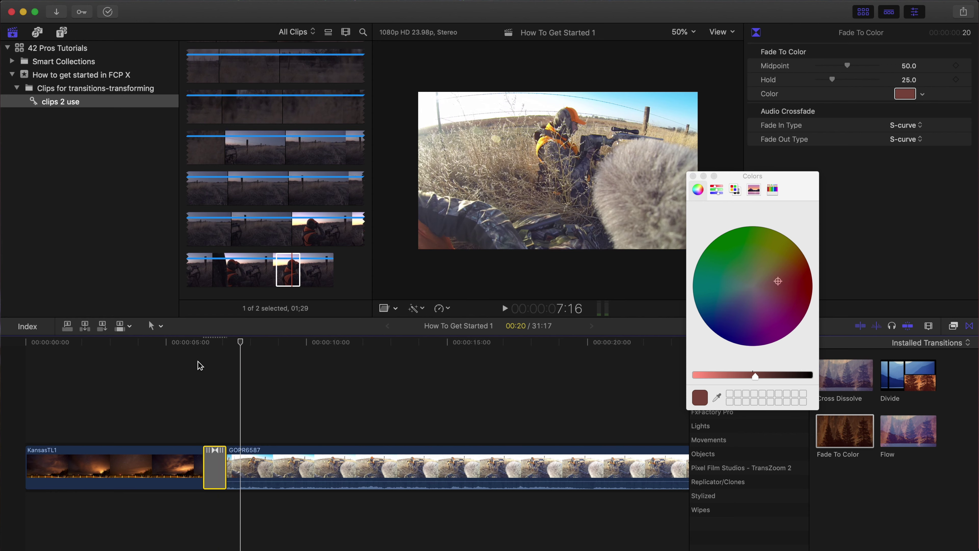
pyautogui.click(693, 176)
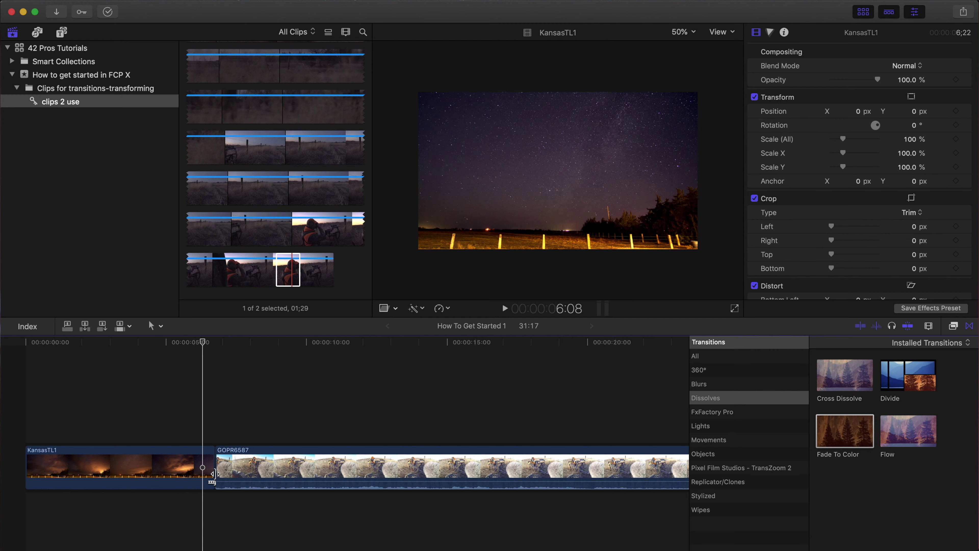
# Place a Cross Dissolve at the bare cut between KansasTL1 and GOPR6587, and undo the addition
pyautogui.click(847, 376)
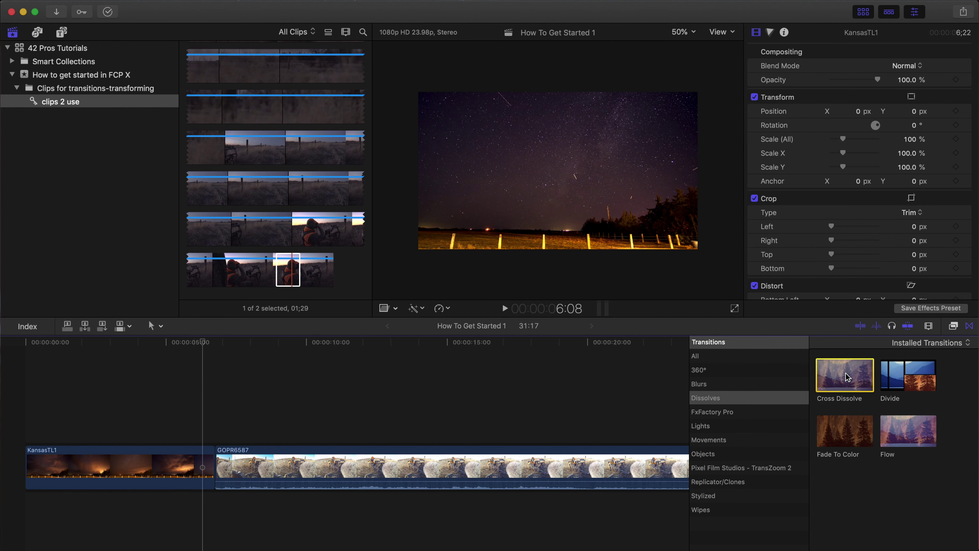
pyautogui.moveTo(847, 377); pyautogui.dragTo(213, 475)
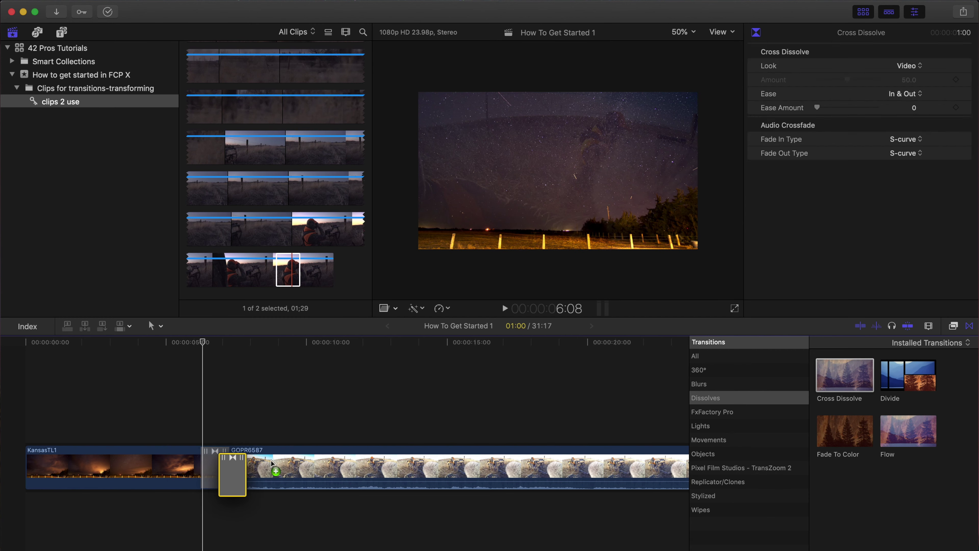
pyautogui.press('super+z')
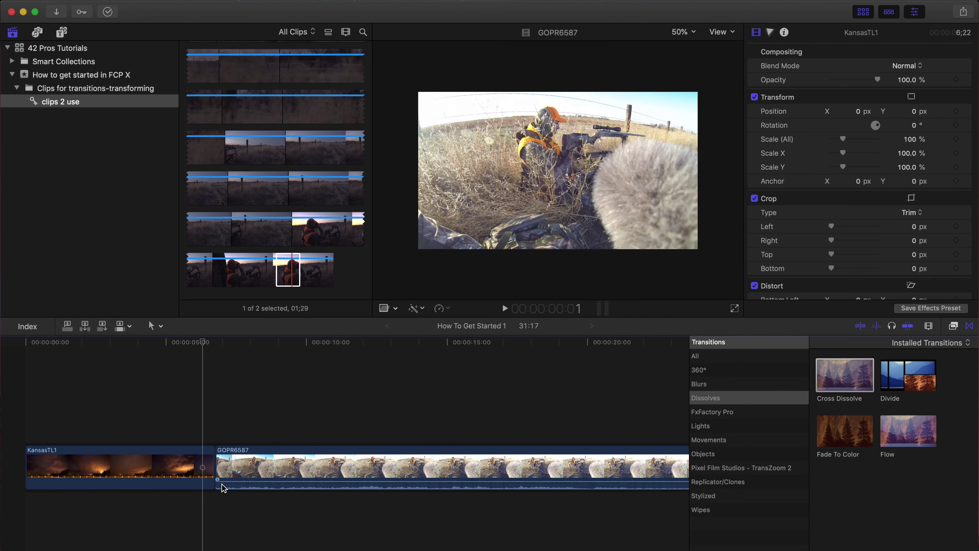
# Select the start edge of GOPR6587, apply a Cross Dissolve to that edit point, and play through the transition
pyautogui.click(217, 482)
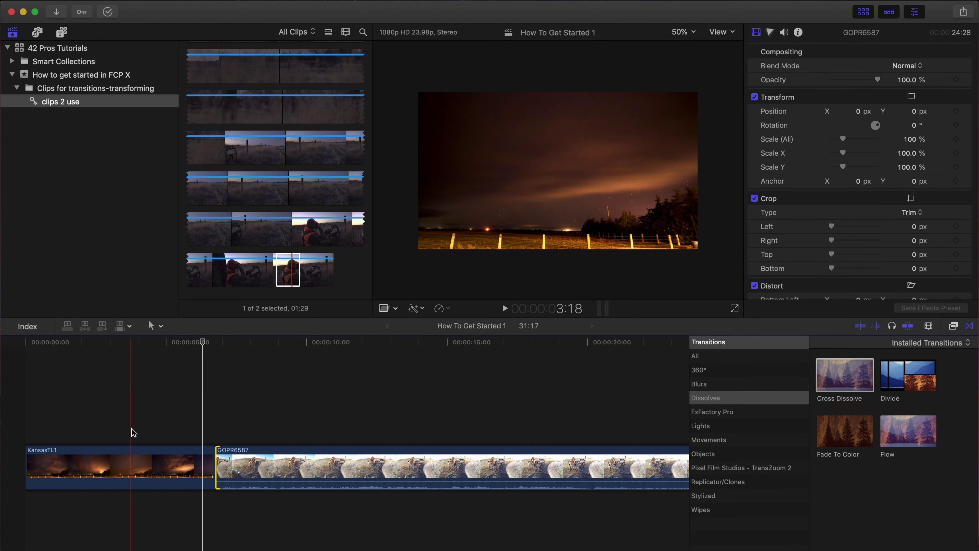
pyautogui.click(217, 465)
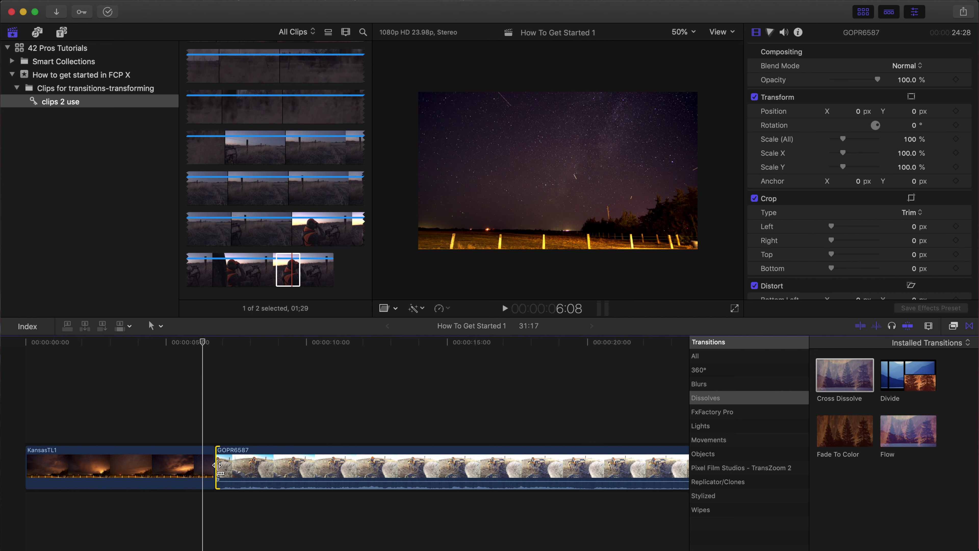
pyautogui.click(844, 372)
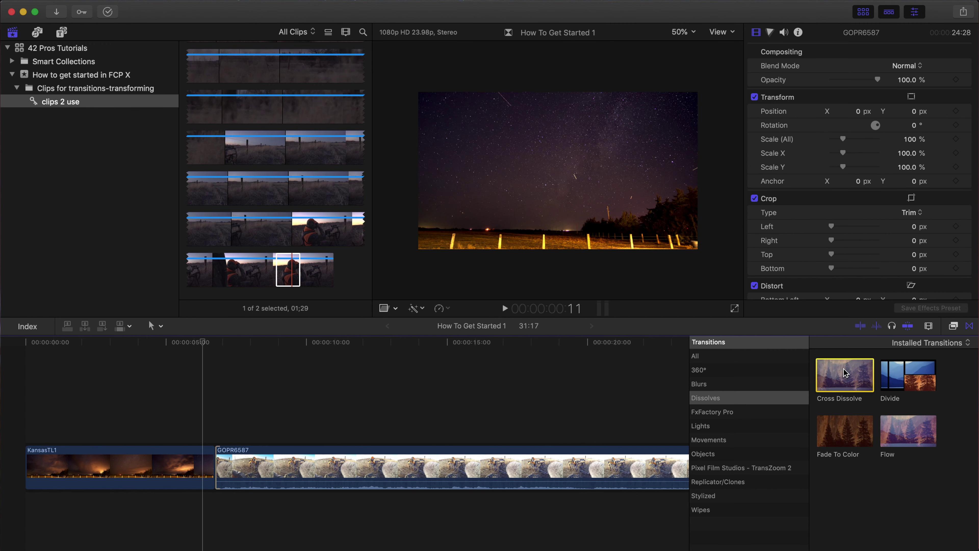
pyautogui.doubleClick(844, 372)
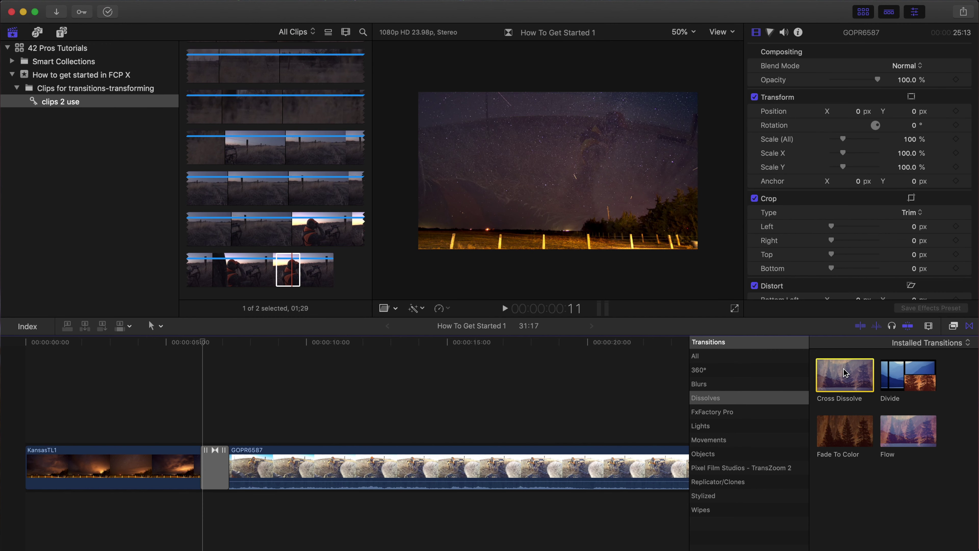
pyautogui.press('space')
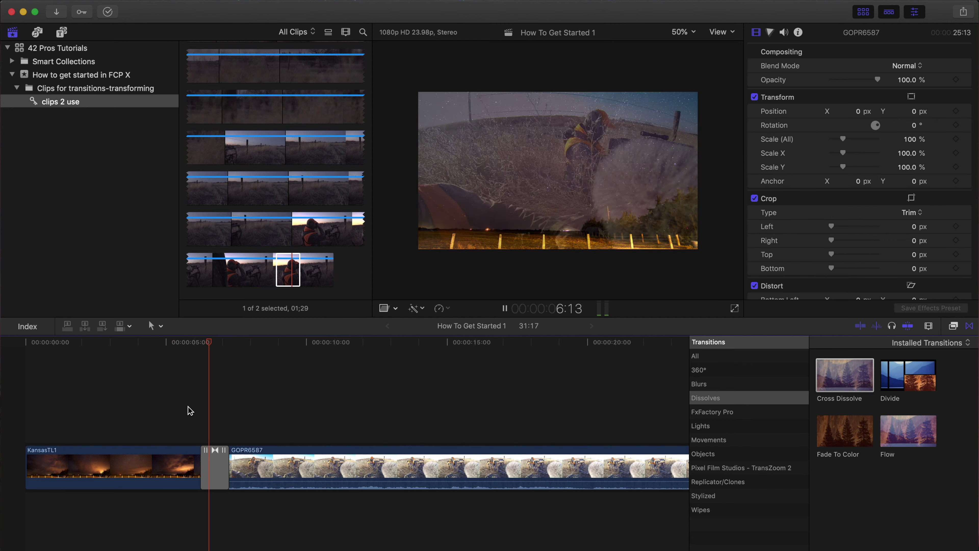
pyautogui.press('space')
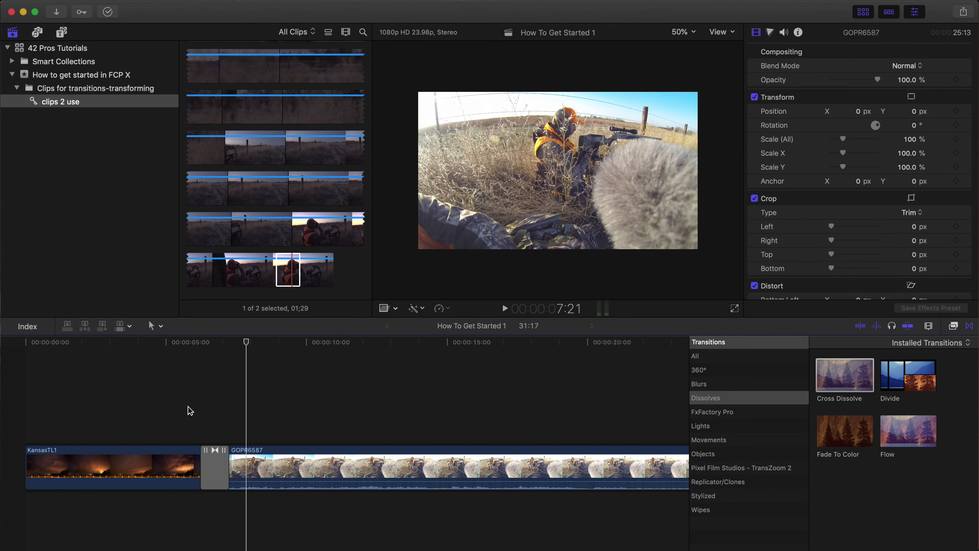
# Select the marked range of Clip1818 in the last row of the browser filmstrip
pyautogui.click(287, 270)
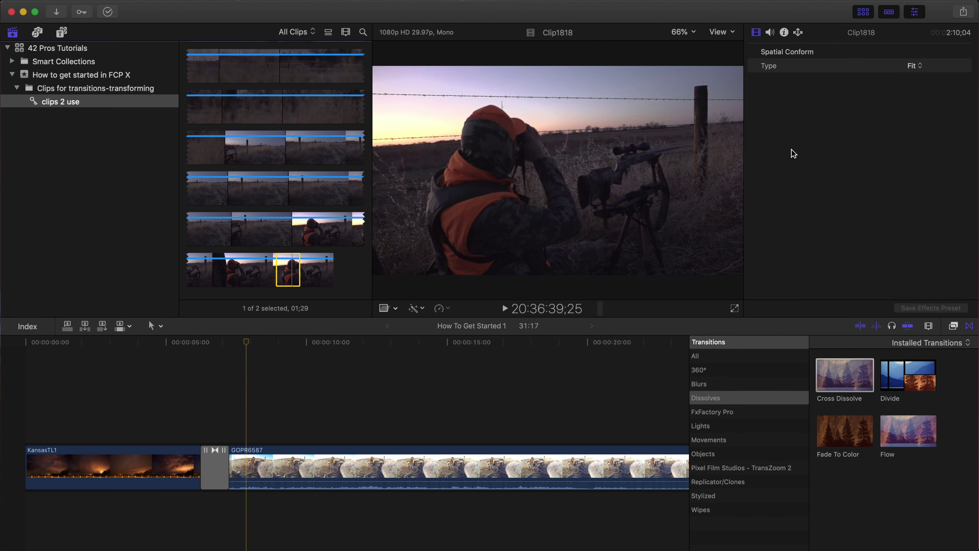
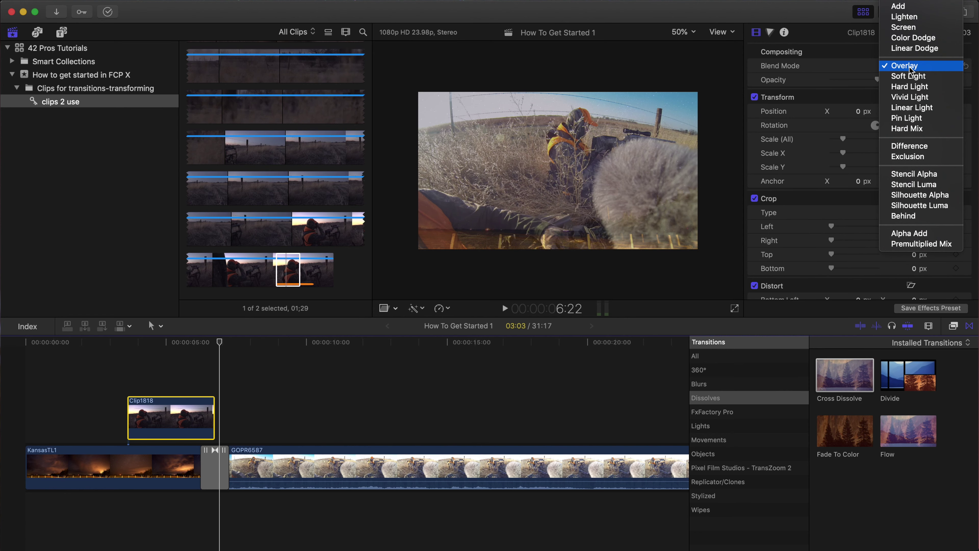
# Set the blend mode of the connected Clip1818 above KansasTL1 to Screen and play the composite from the clip's start
pyautogui.scroll(3, 910, 70)
pyautogui.click(911, 96)
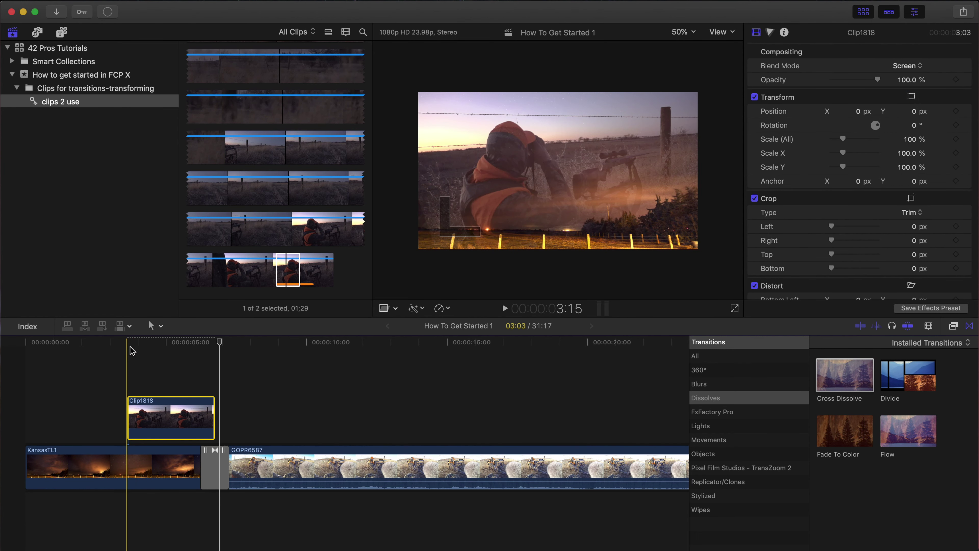
pyautogui.press('space')
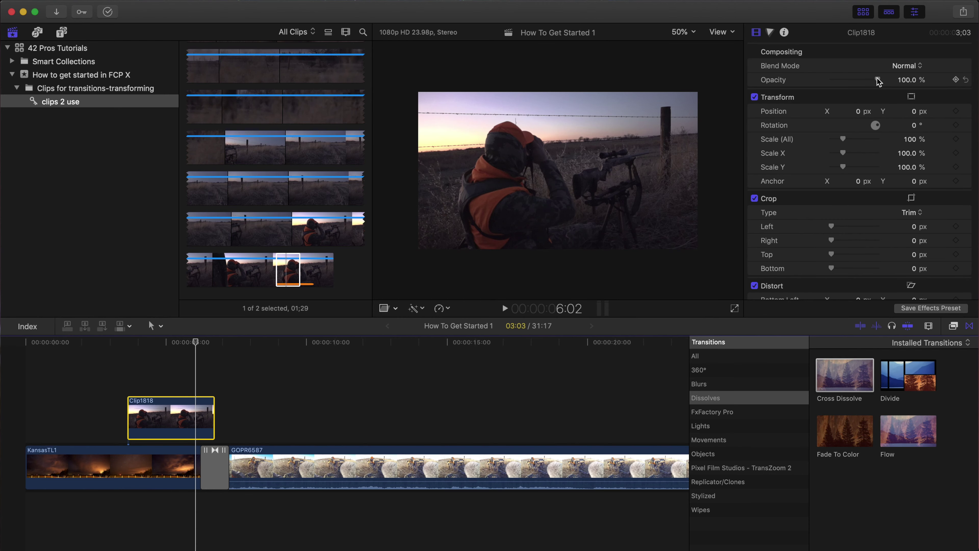
# Lower the opacity of the connected Clip1818 to 19.77% and play the overlay from the clip's start
pyautogui.moveTo(878, 81); pyautogui.dragTo(841, 91)
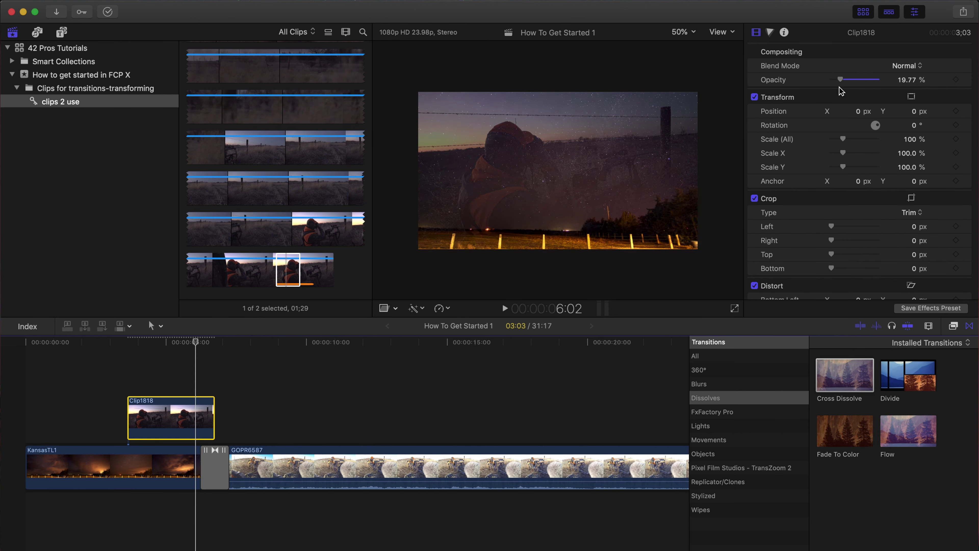
pyautogui.press('space')
pyautogui.press('space')
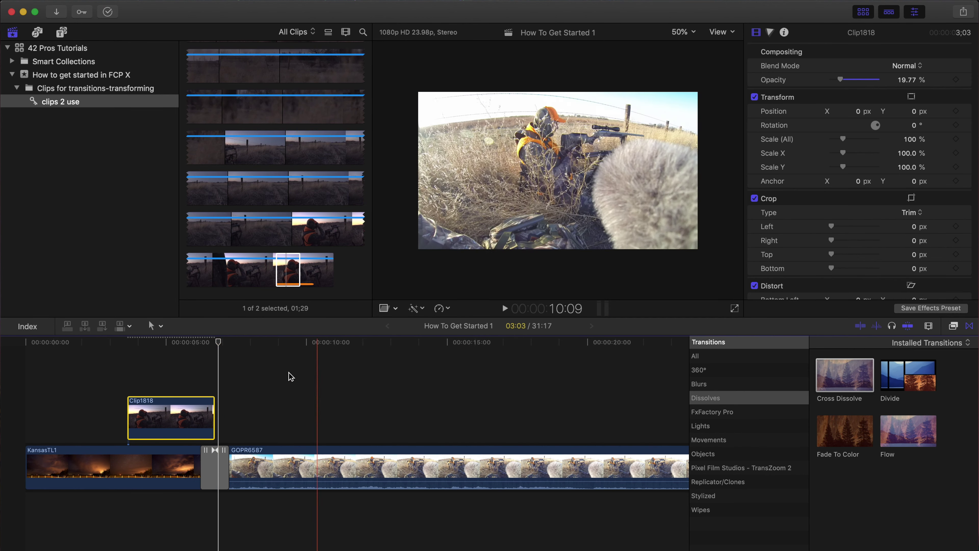
pyautogui.click(126, 342)
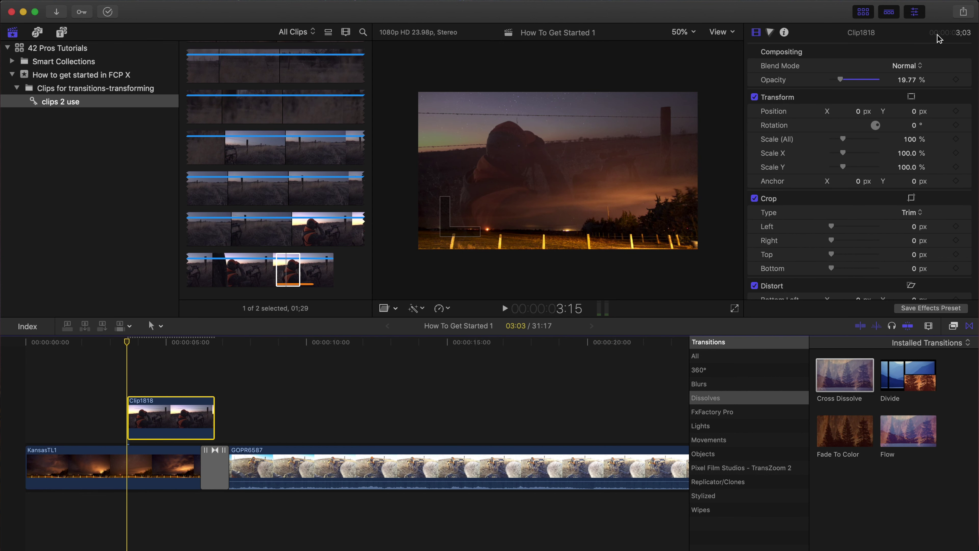
pyautogui.press('space')
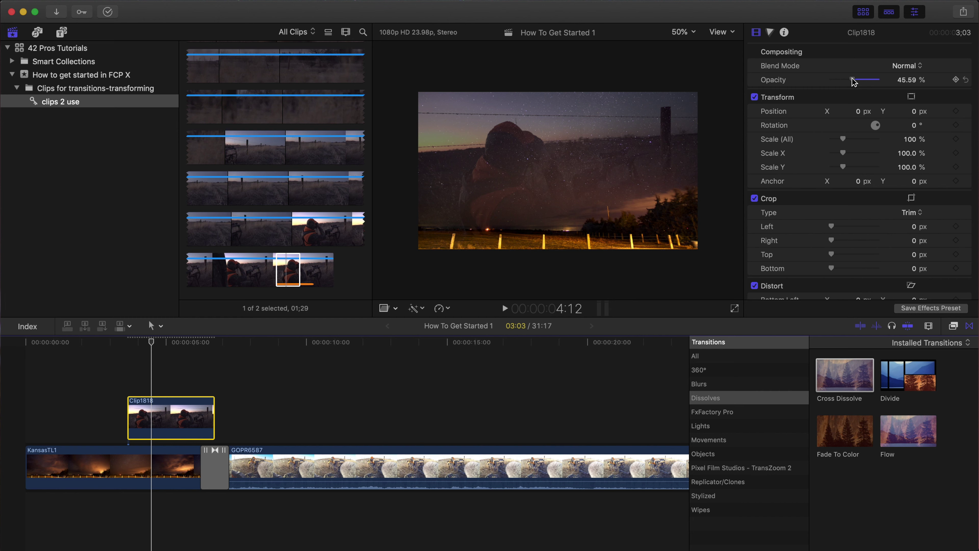
# Raise Clip1818's opacity to 83.27%, preview the overlay, and restore the opacity to 100%
pyautogui.moveTo(877, 81); pyautogui.dragTo(871, 80)
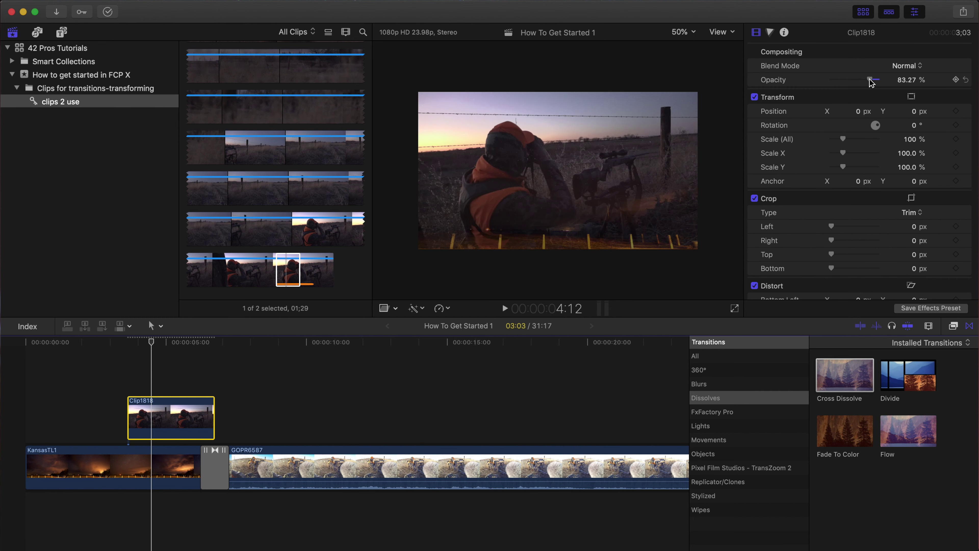
pyautogui.press('space')
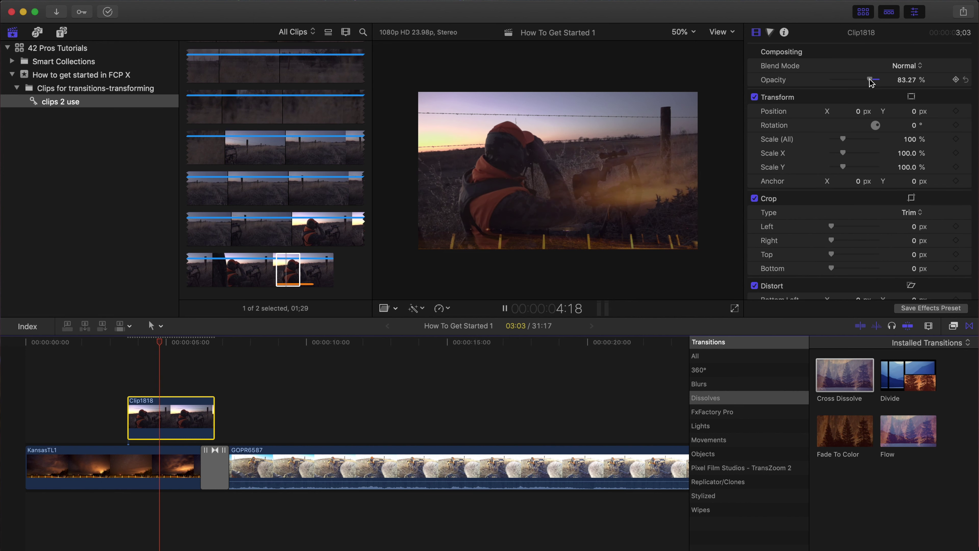
pyautogui.press('space')
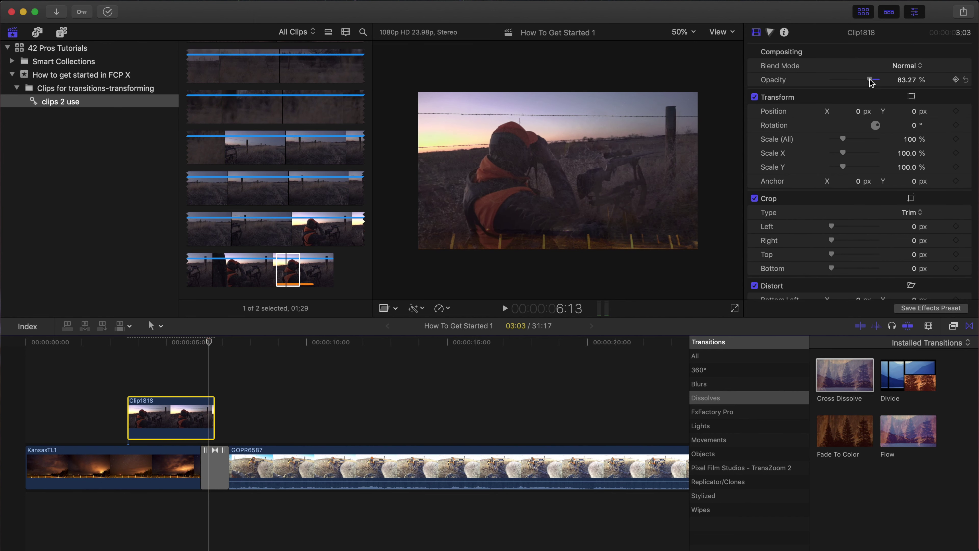
pyautogui.moveTo(871, 80); pyautogui.dragTo(884, 80)
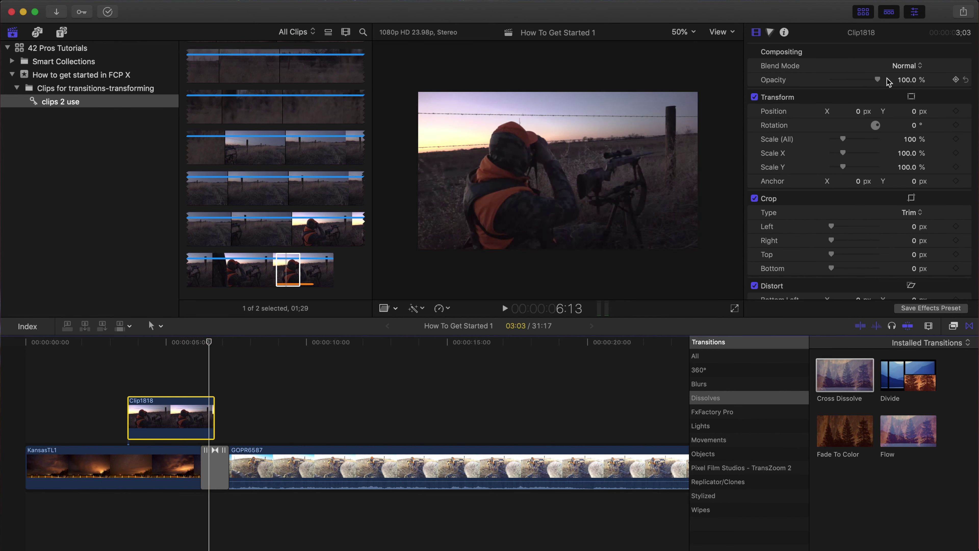